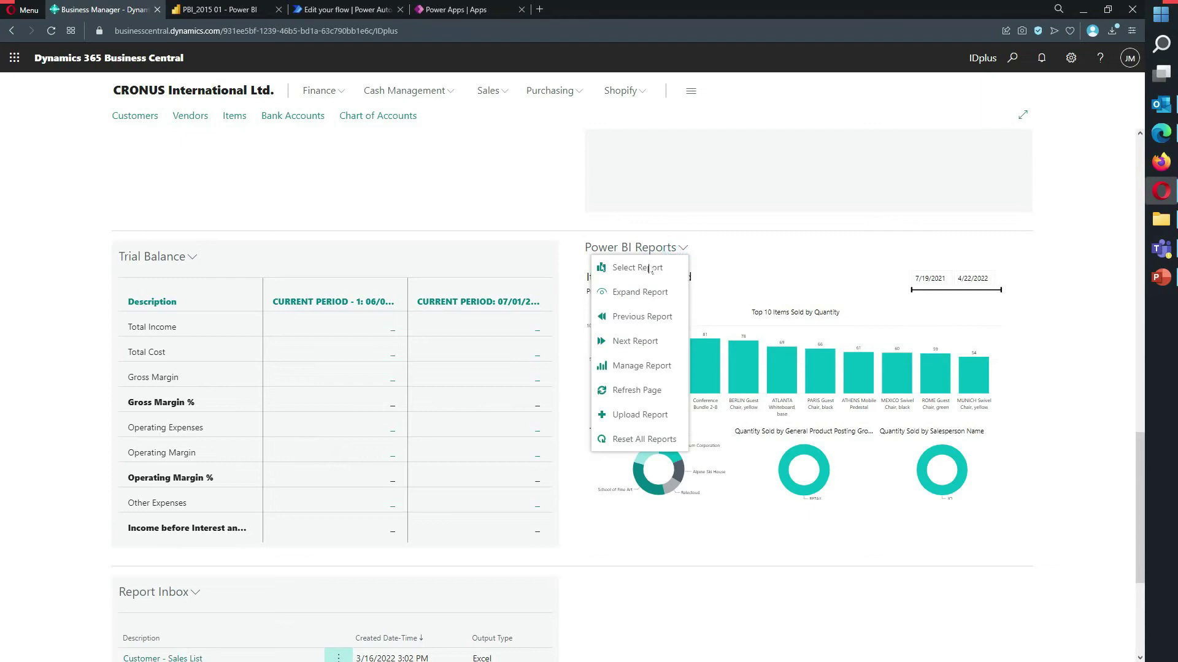
# Check which reports are available for the Power BI Reports section, leave the selection unchanged, and show the next report
pyautogui.click(641, 270)
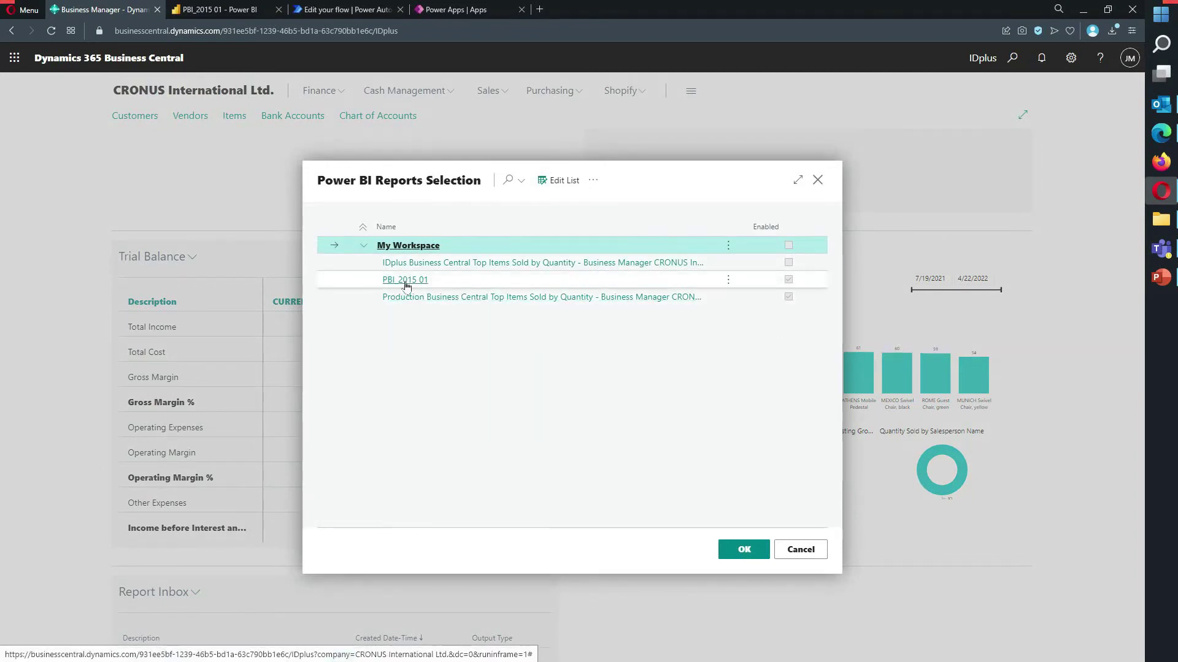
pyautogui.click(799, 550)
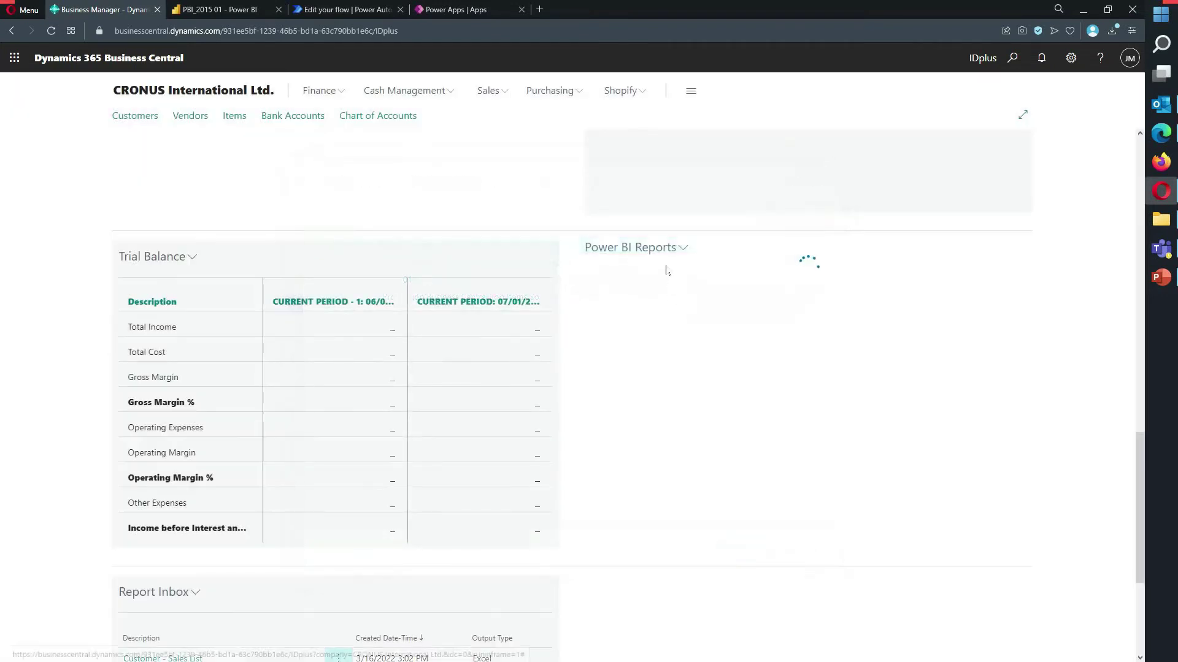
pyautogui.click(682, 250)
pyautogui.click(630, 342)
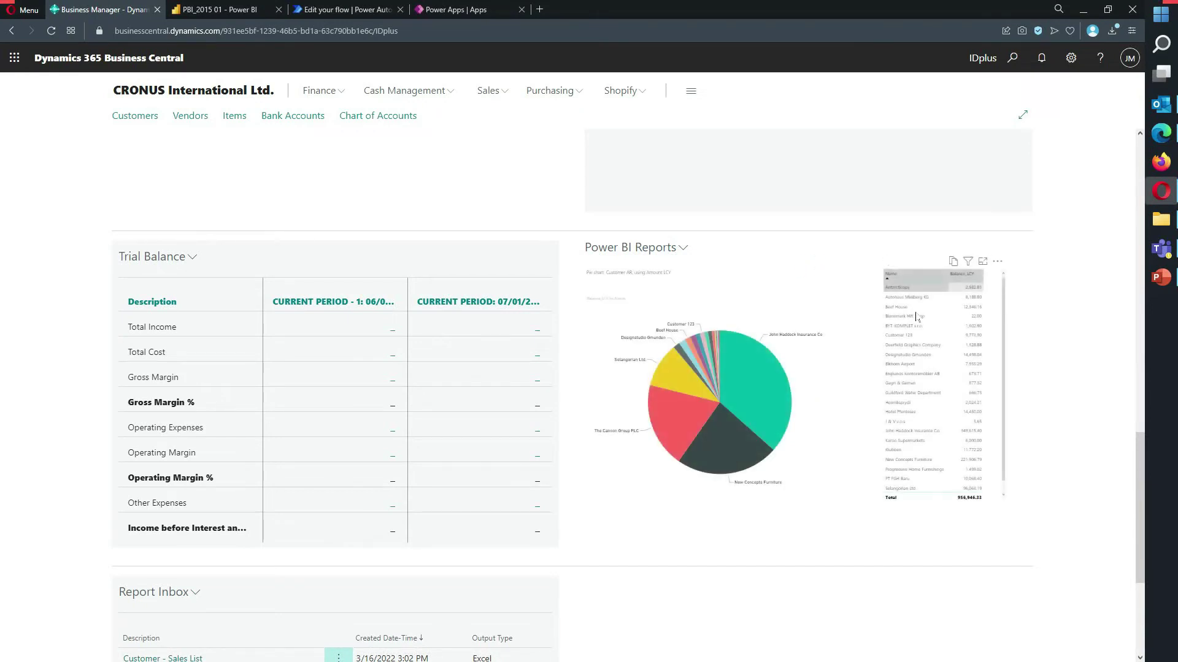
# Expand the displayed Power BI report, view its Page 3, and return to the Business Manager home page
pyautogui.click(684, 247)
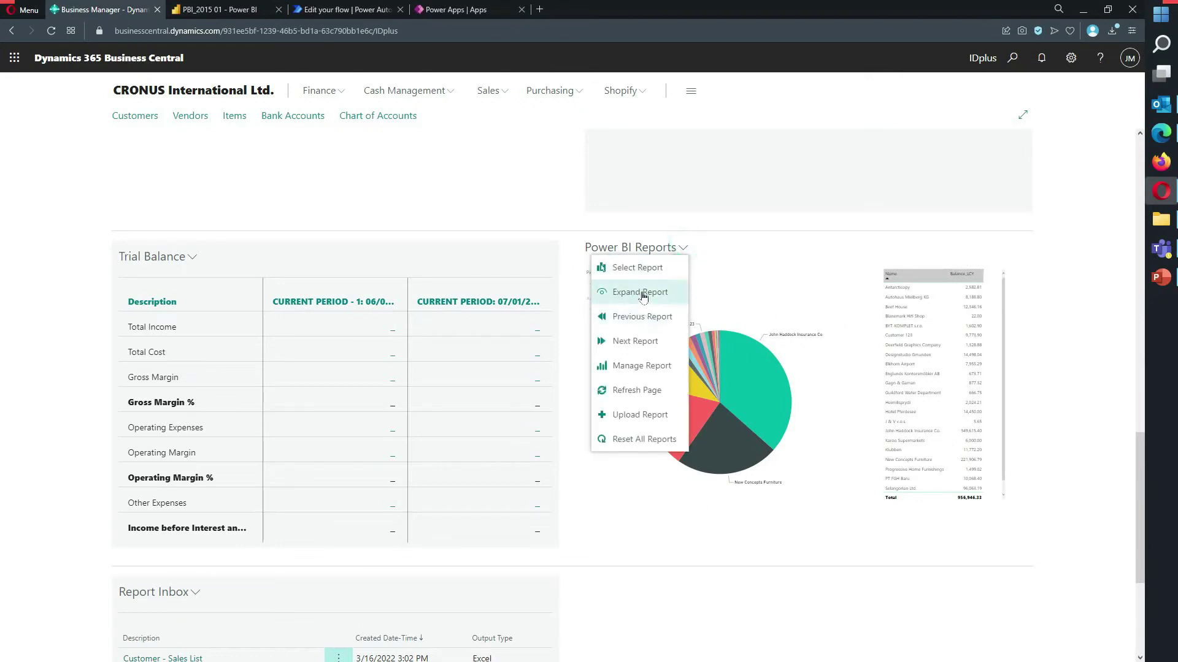
pyautogui.click(638, 292)
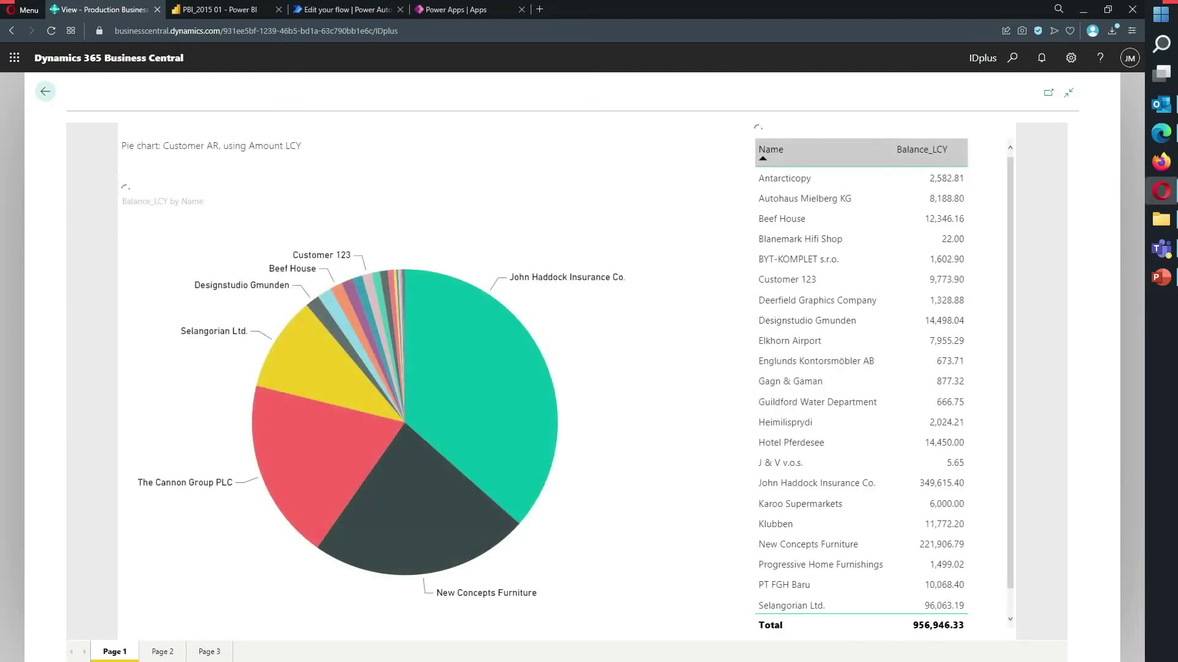
pyautogui.click(208, 652)
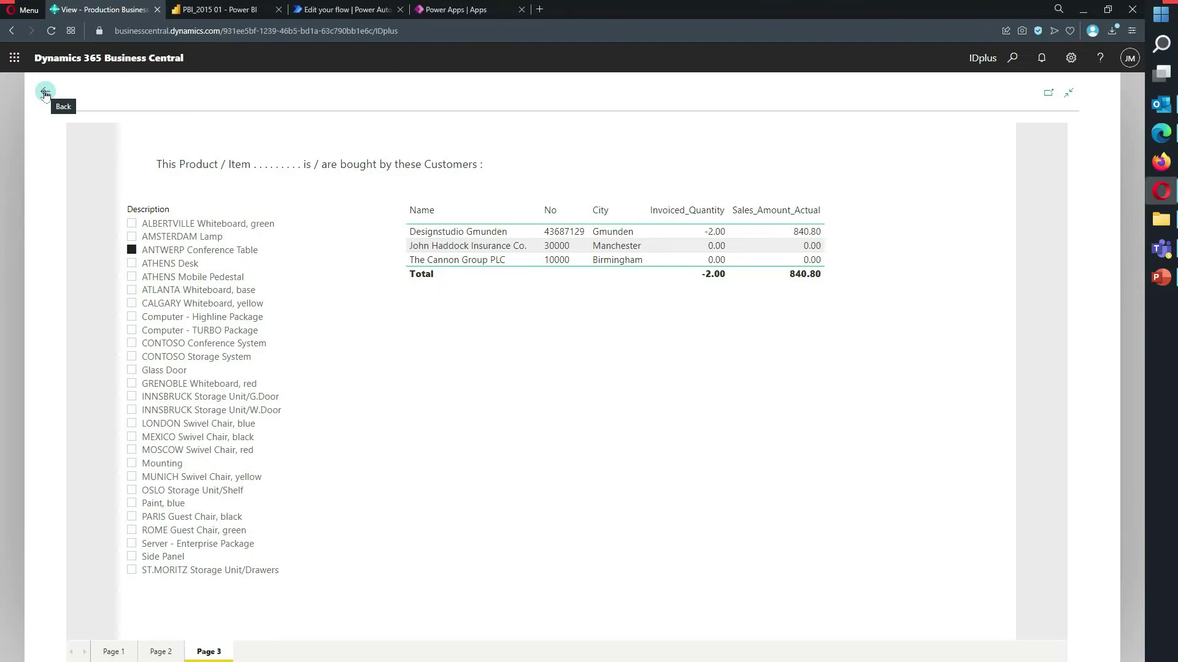
pyautogui.click(45, 94)
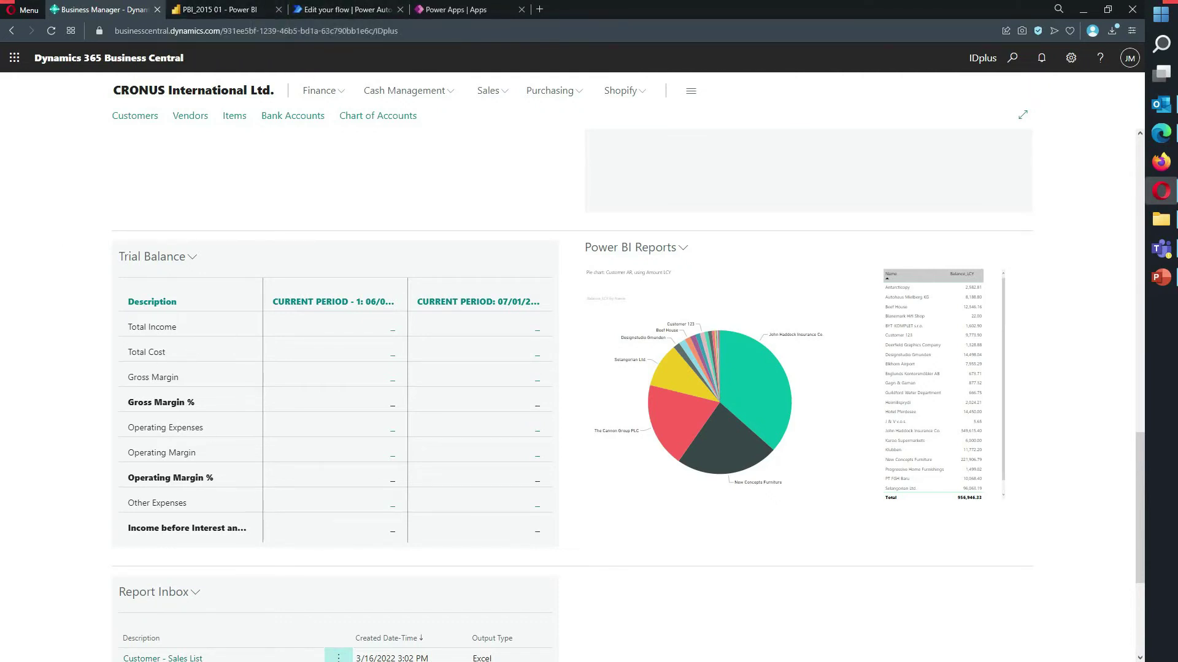
# Switch to Power Automate and open the flow "When BC-Customer is changed, check Salesperson & Blocked is blank. Send to Teams." for editing
pyautogui.hotkey('ctrl', 'Tab')
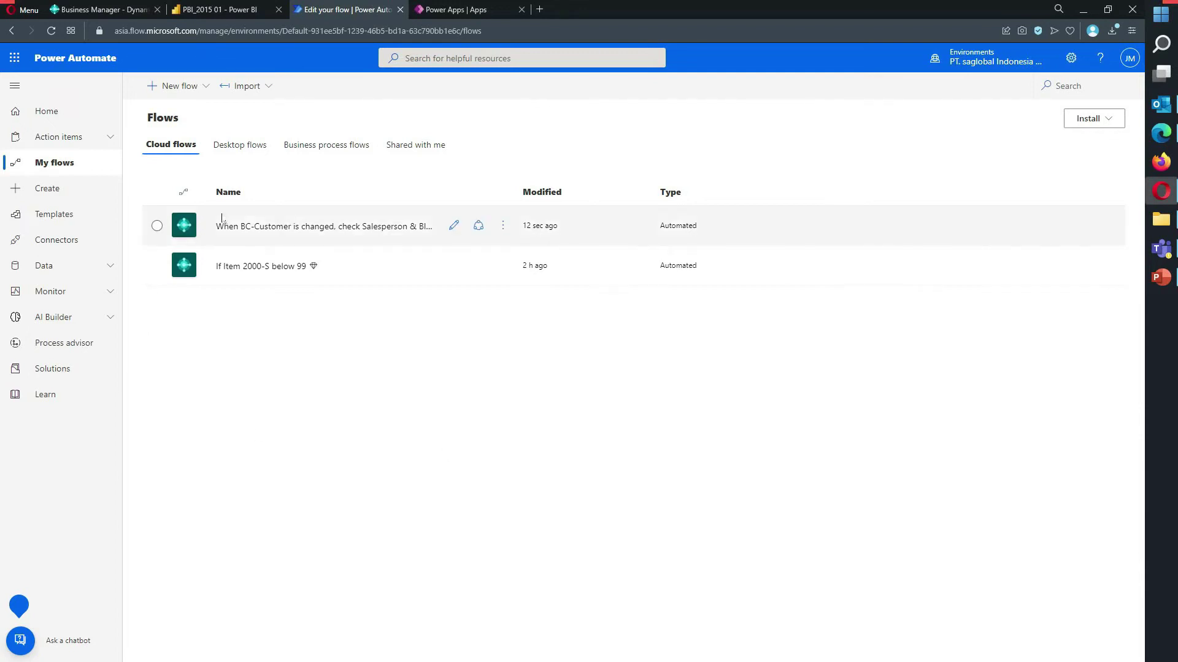
pyautogui.click(300, 227)
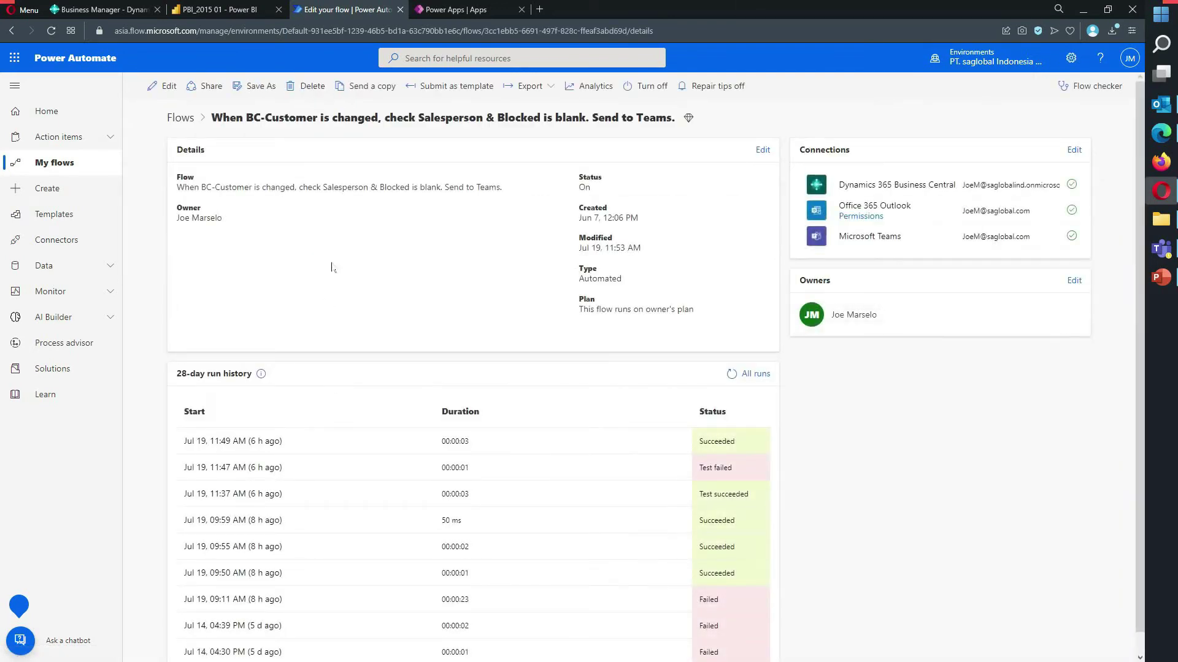
pyautogui.click(162, 86)
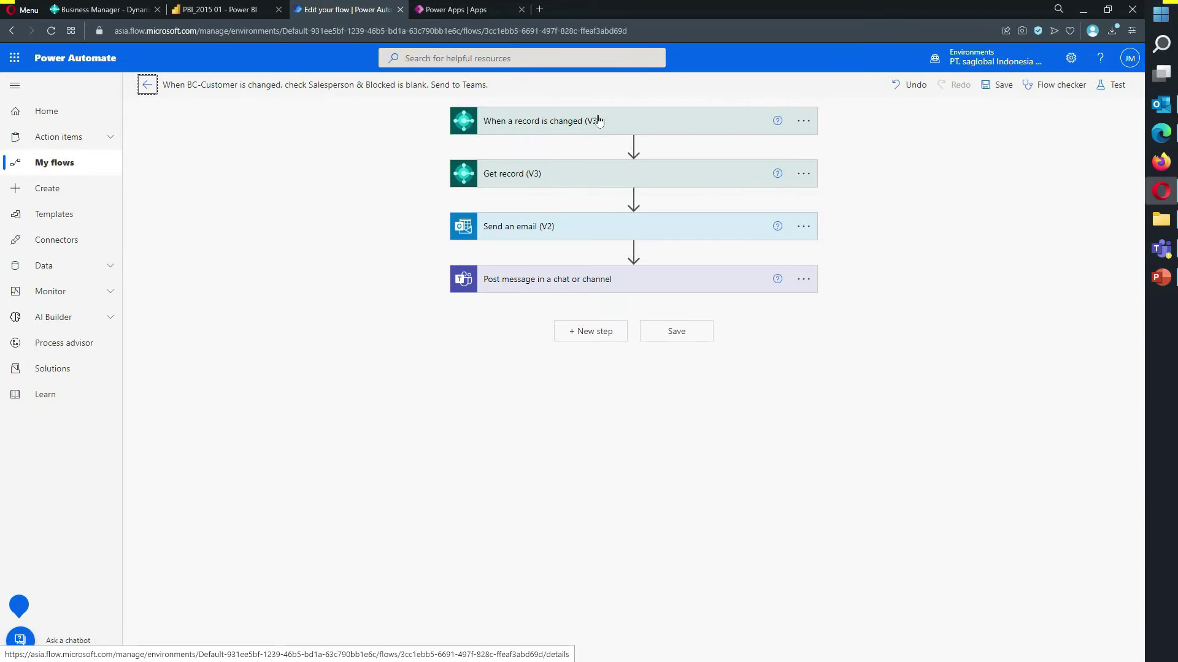
# Expand the record-changed trigger and the Get record, Send an email and Post message actions to show their settings
pyautogui.click(631, 123)
pyautogui.click(590, 273)
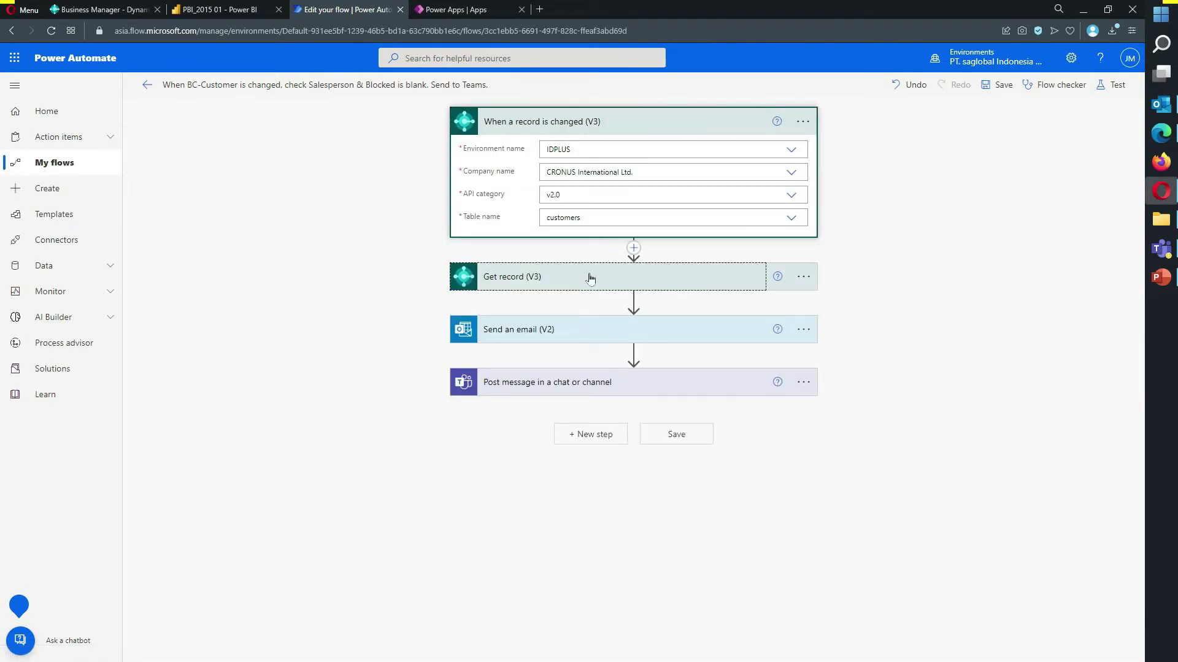
pyautogui.click(595, 458)
pyautogui.scroll(-3, 315, 493)
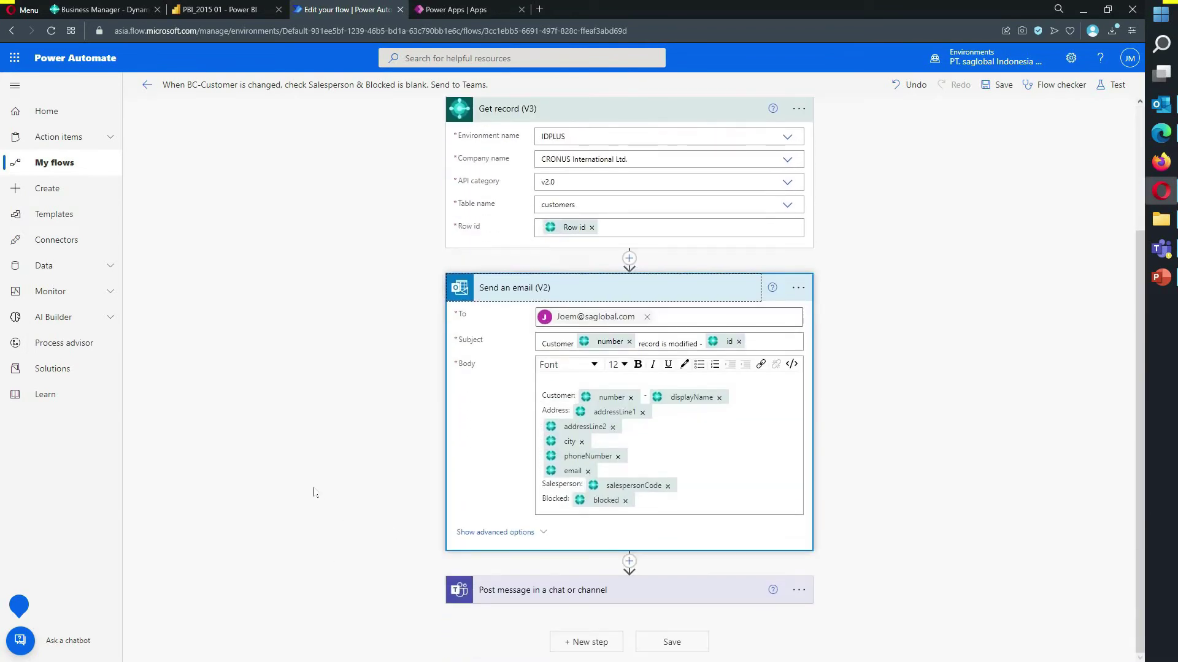
pyautogui.click(622, 592)
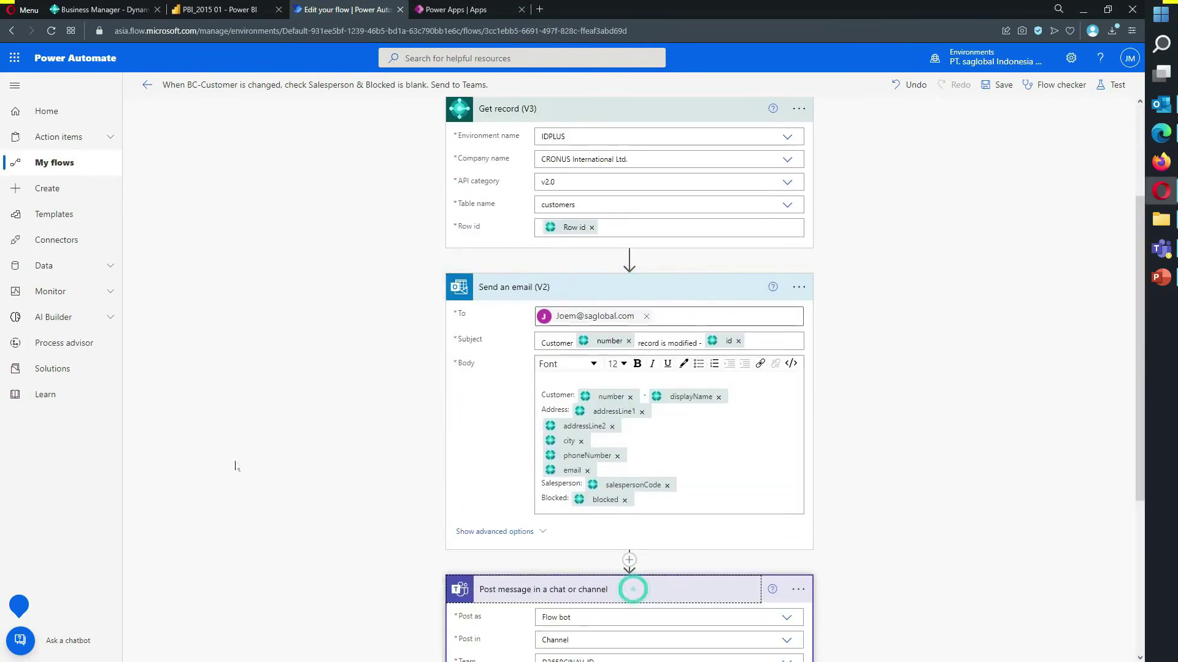
pyautogui.scroll(3, 269, 371)
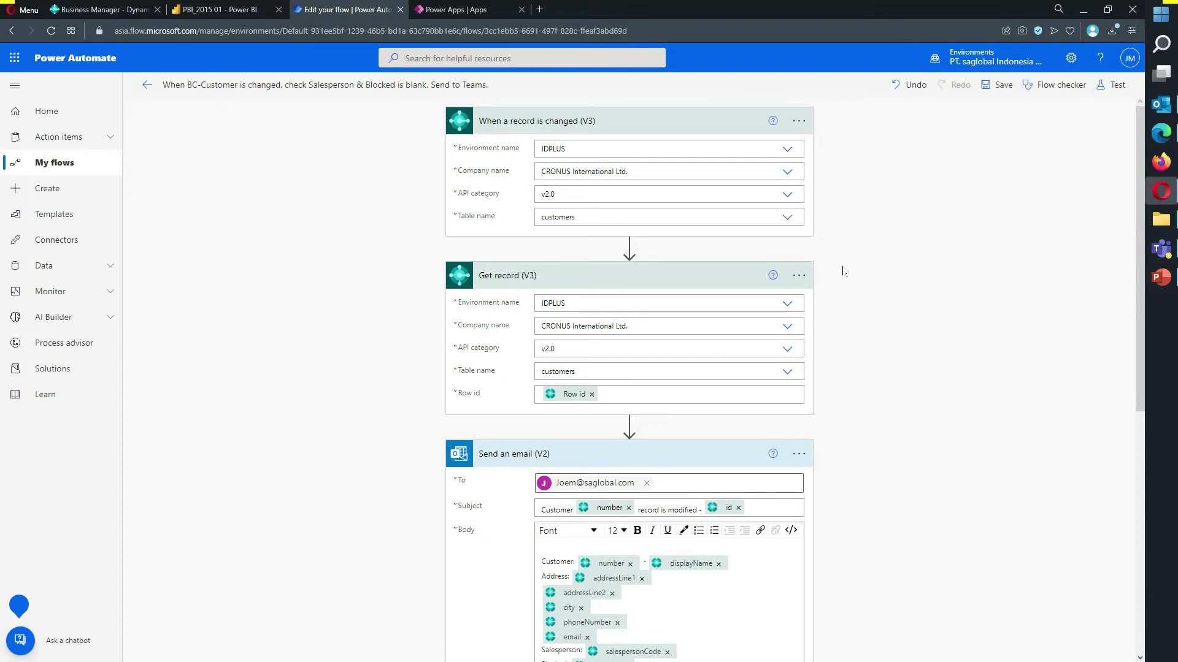
# Examine the available environment, company, API category and table options of the "When a record is changed (V3)" trigger
pyautogui.click(786, 150)
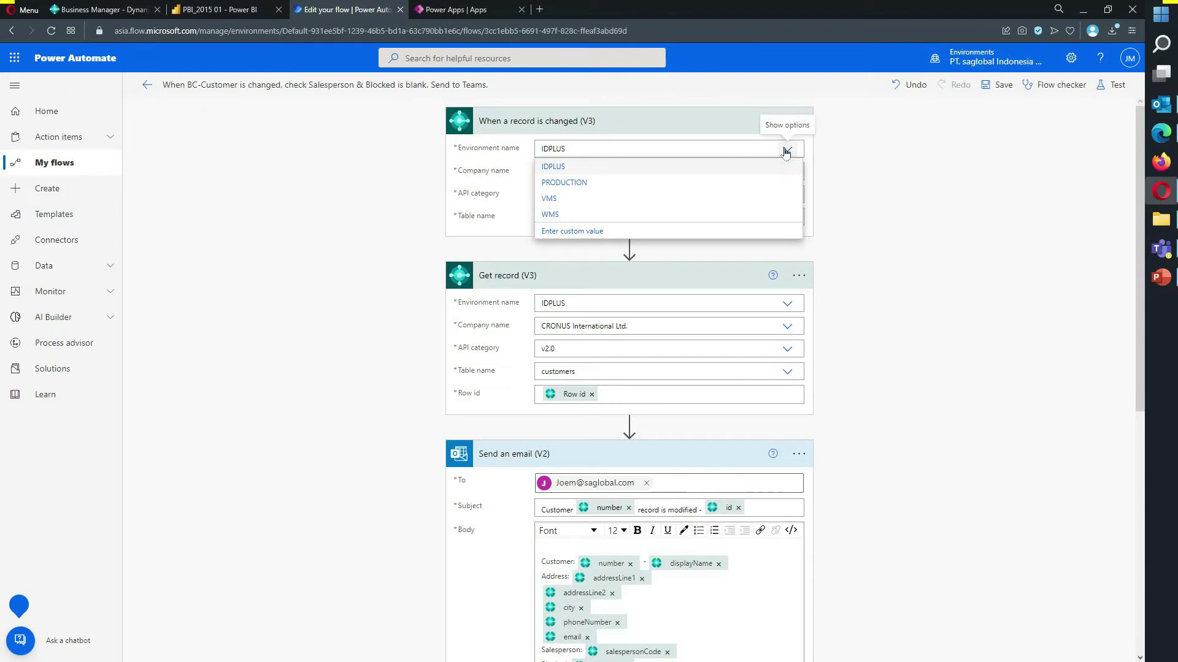
pyautogui.click(787, 151)
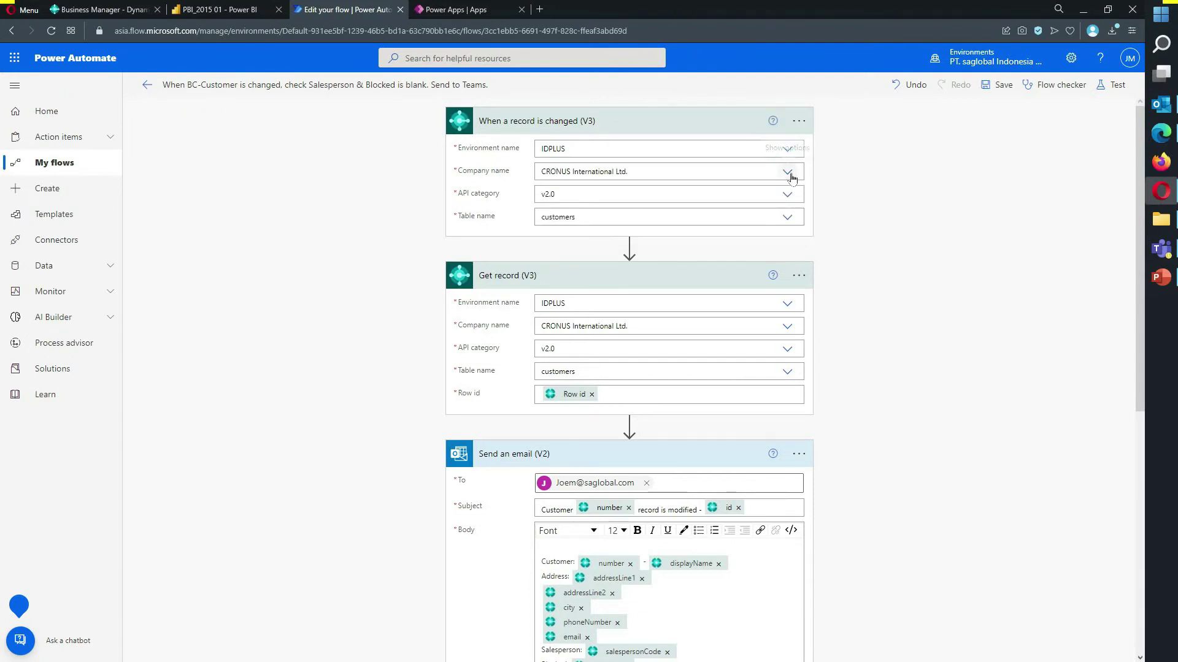
pyautogui.click(790, 175)
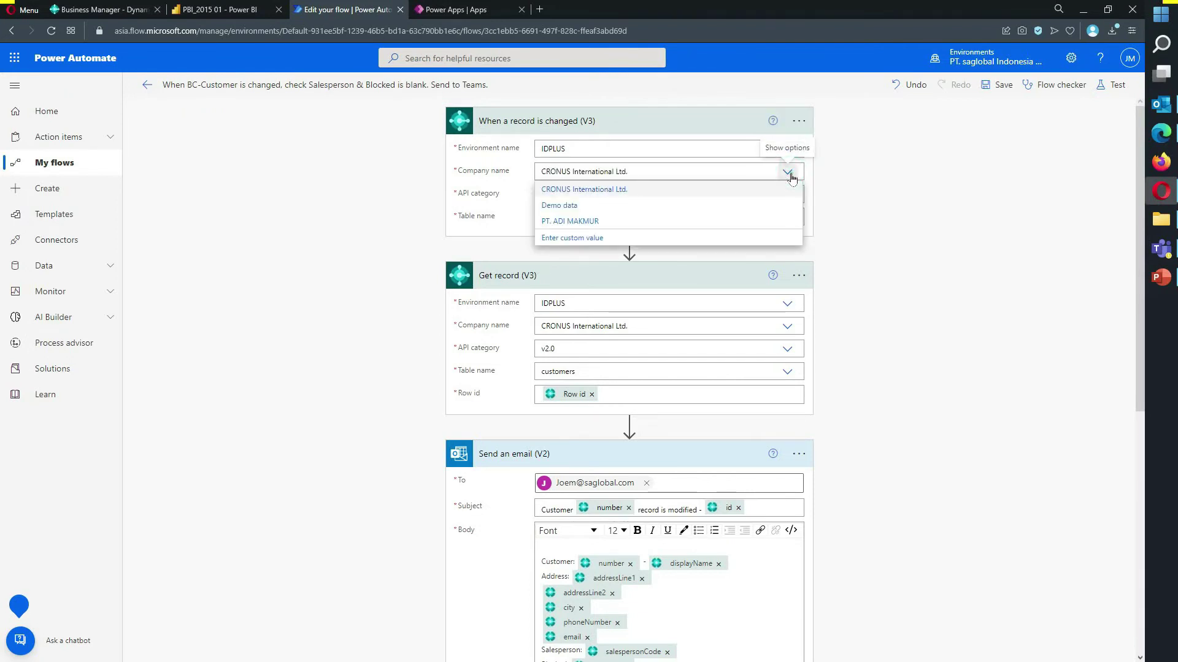
pyautogui.click(792, 176)
pyautogui.click(785, 196)
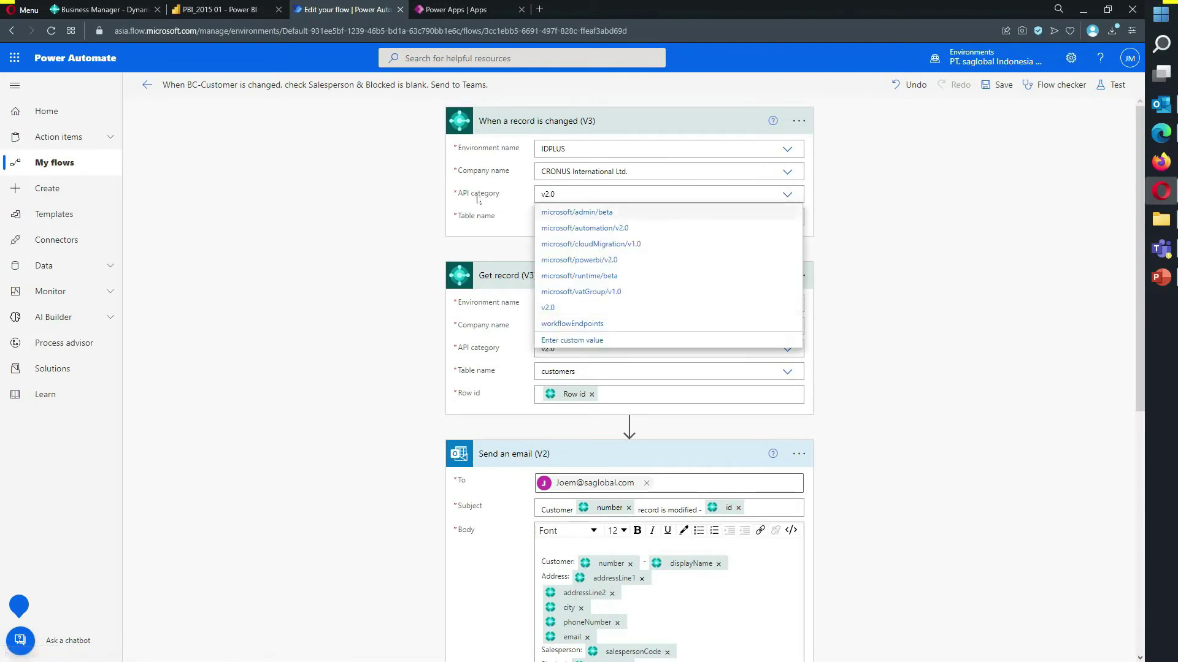
pyautogui.click(857, 194)
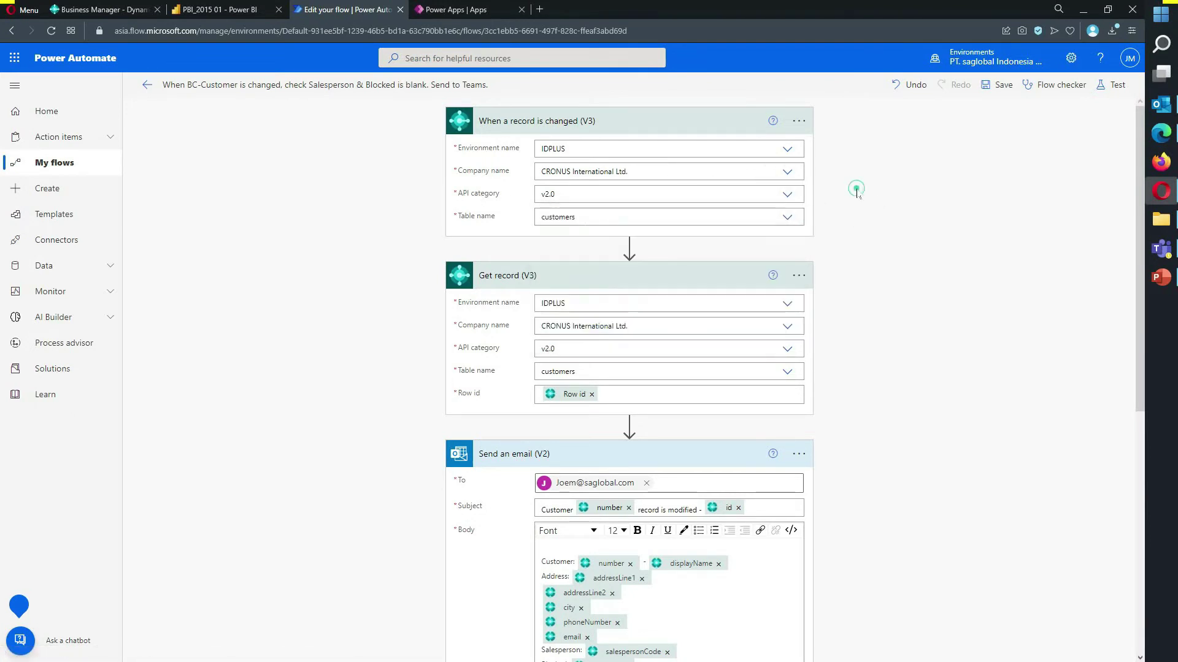
pyautogui.click(788, 219)
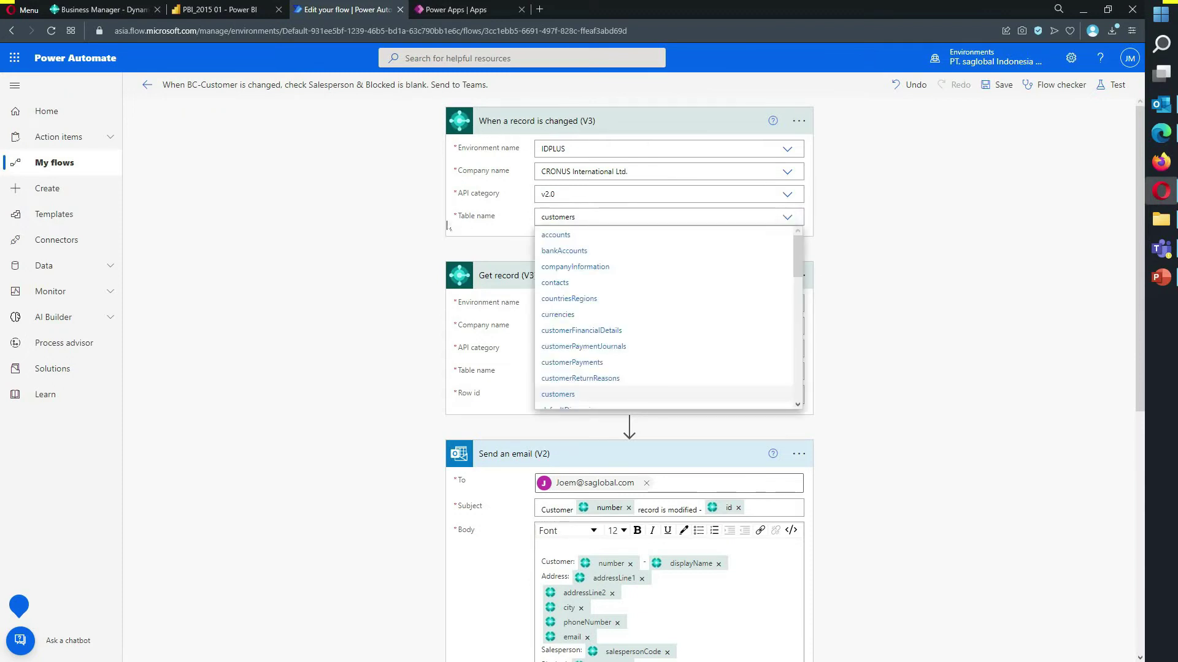
pyautogui.click(877, 218)
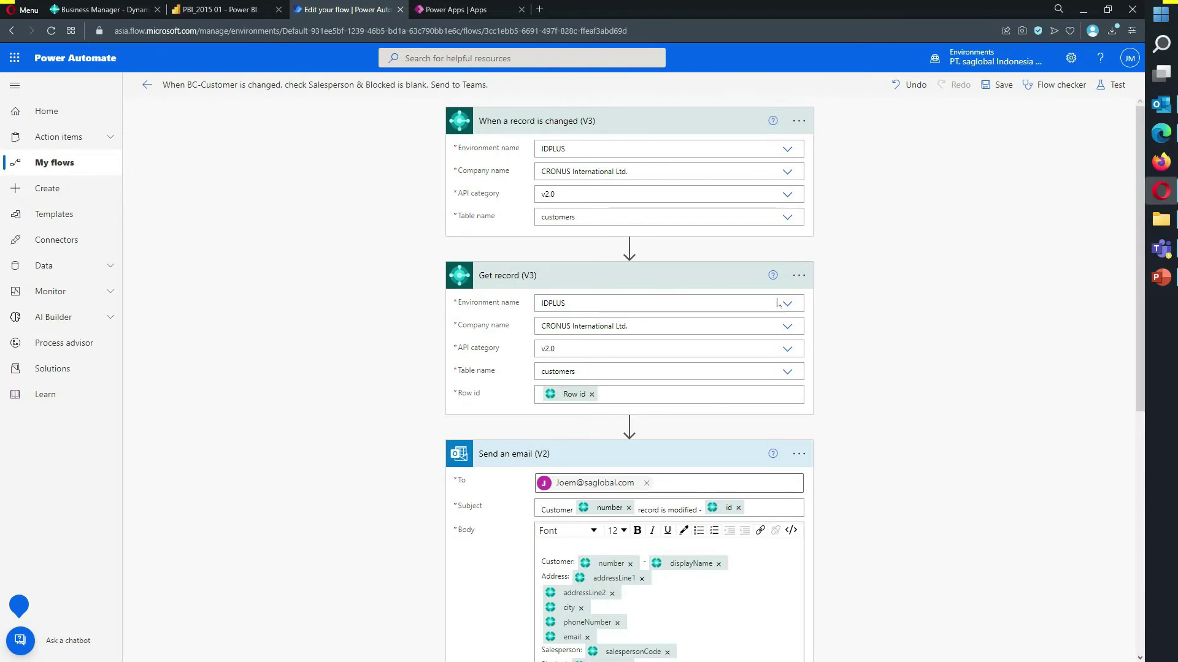
# Set the font of the entire body text in the "Send an email (V2)" action to Arial
pyautogui.scroll(-5, 870, 290)
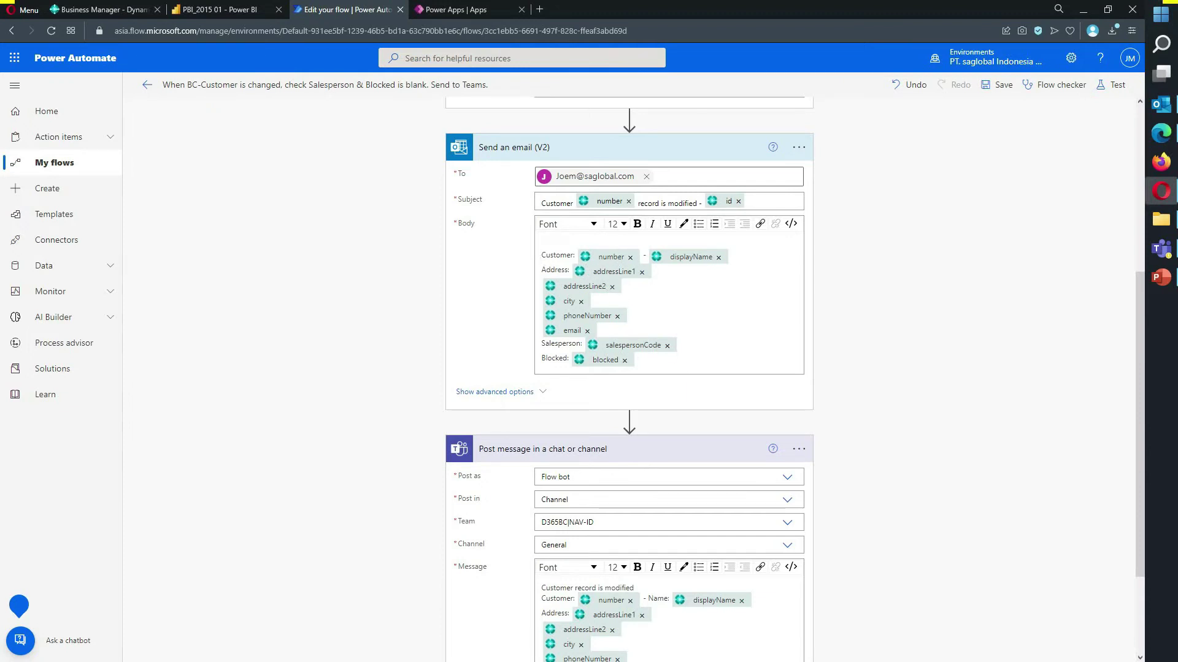
pyautogui.click(545, 255)
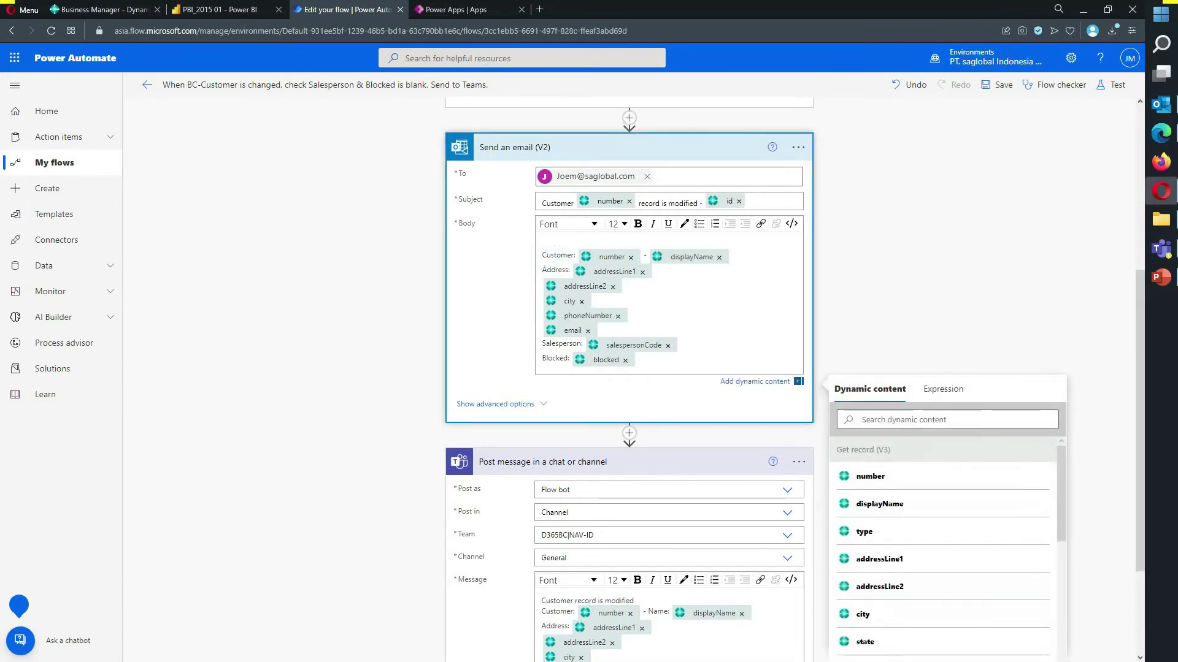
pyautogui.hotkey('ctrl', 'a')
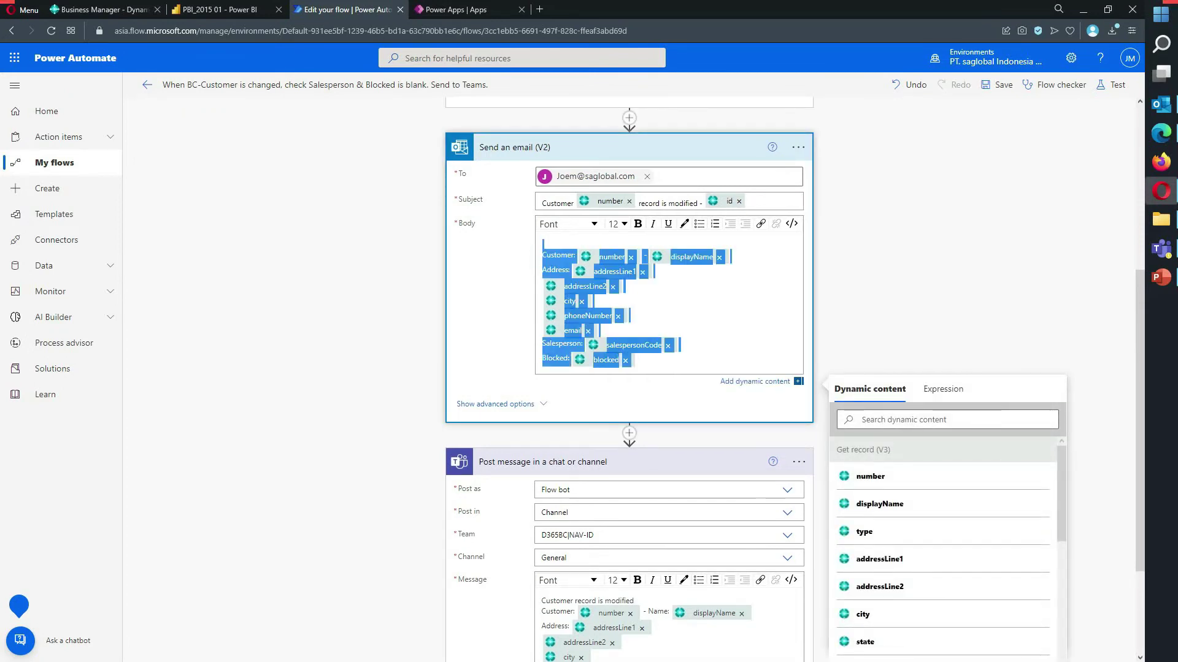
pyautogui.click(594, 224)
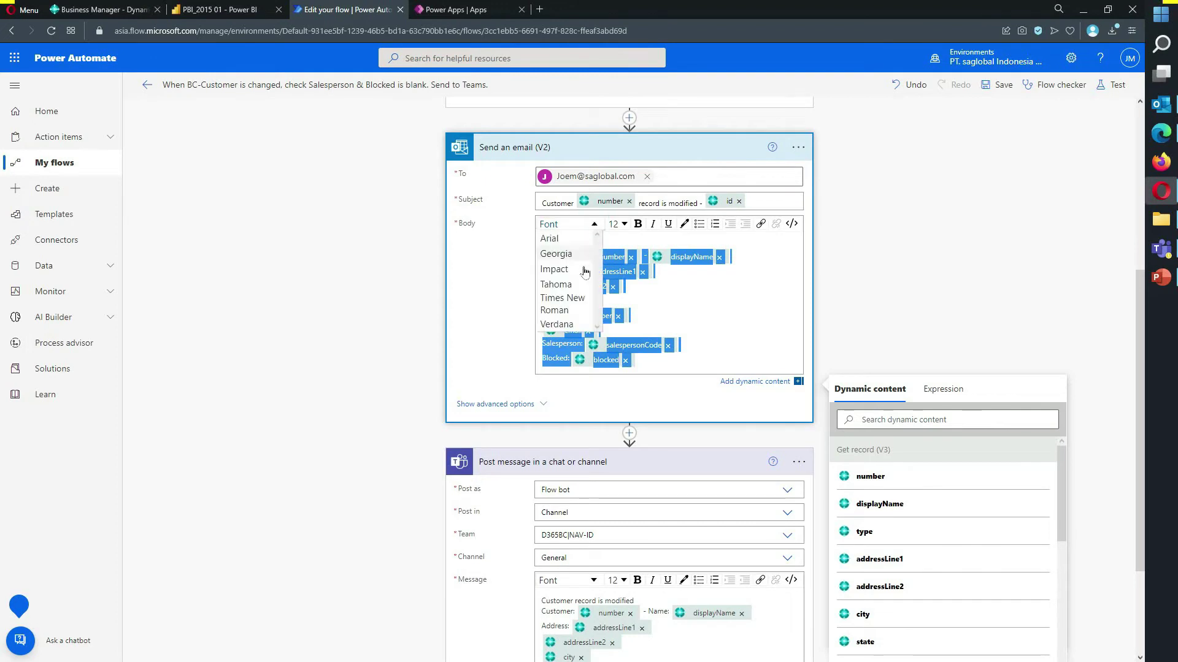
pyautogui.scroll(-1, 571, 300)
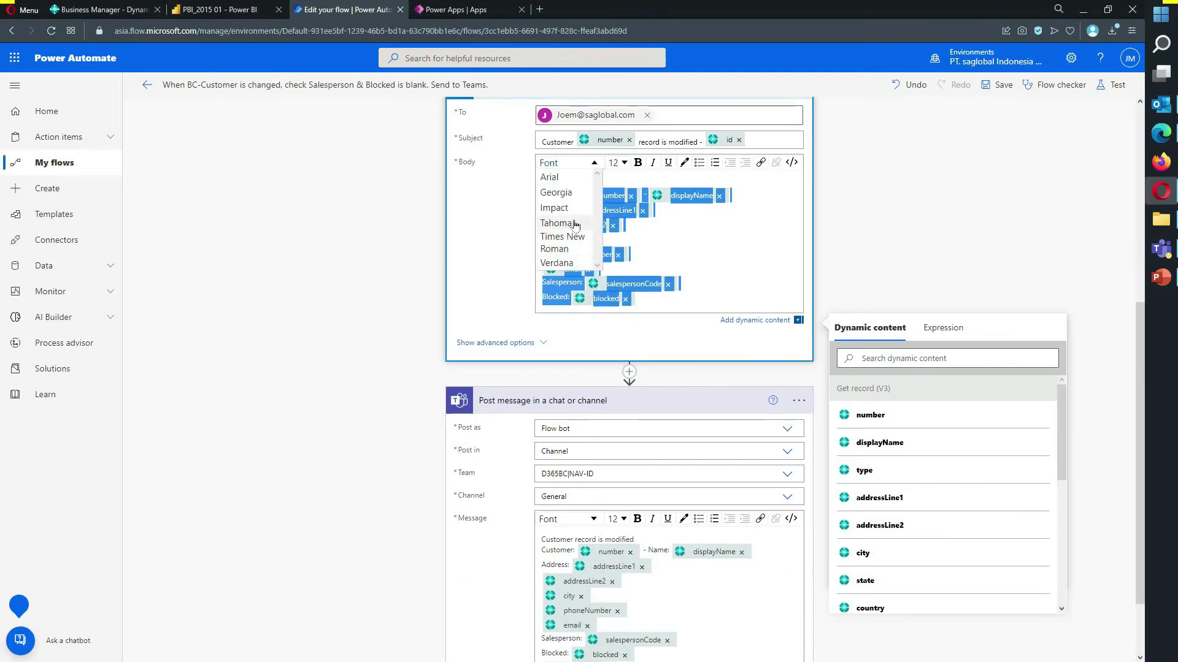
pyautogui.click(569, 177)
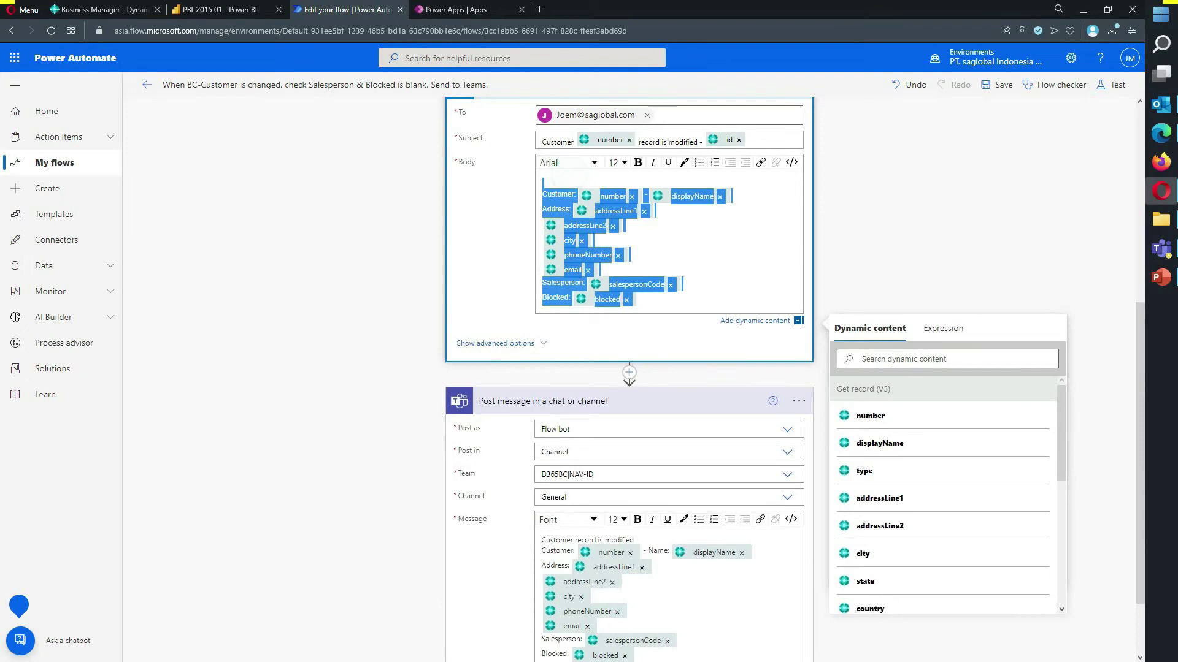
pyautogui.click(726, 227)
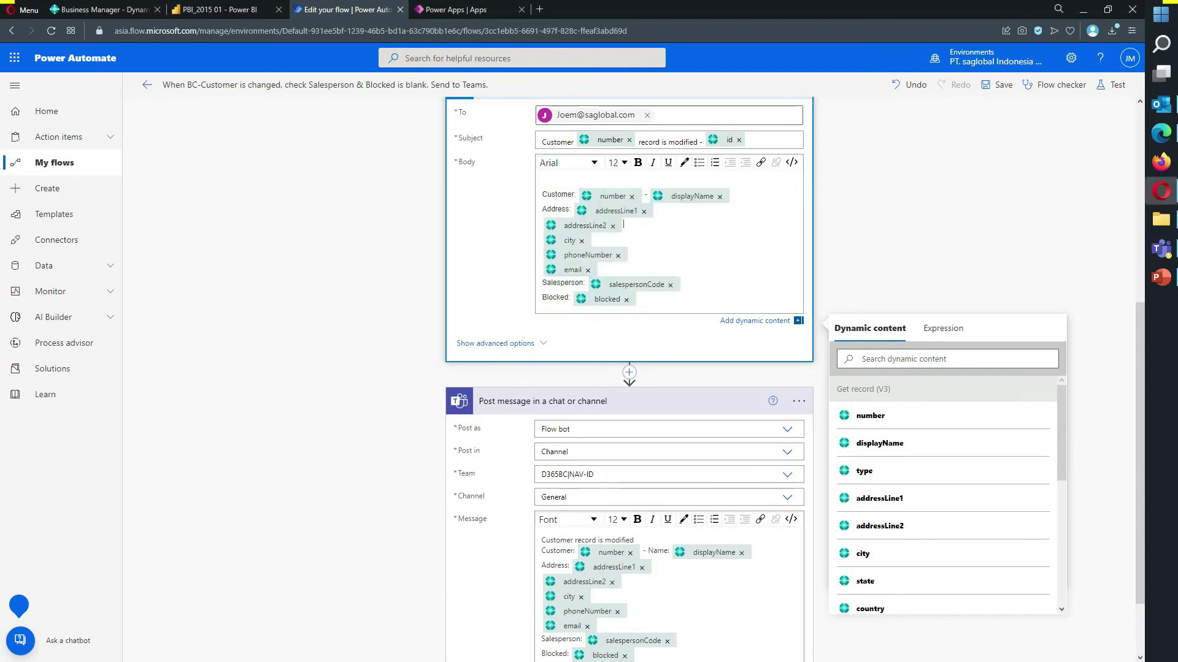
pyautogui.click(889, 233)
pyautogui.scroll(1, 549, 158)
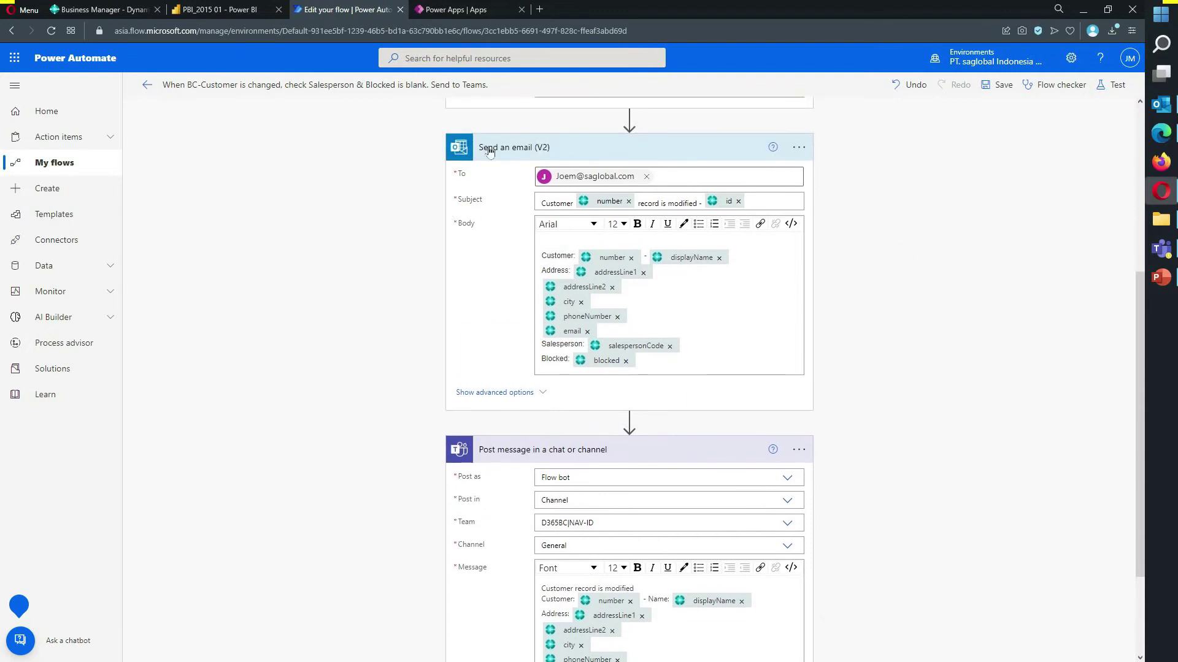
pyautogui.click(549, 176)
# Examine the available Post as, Post in and Team options of the "Post message in a chat or channel" action
pyautogui.scroll(-2, 541, 372)
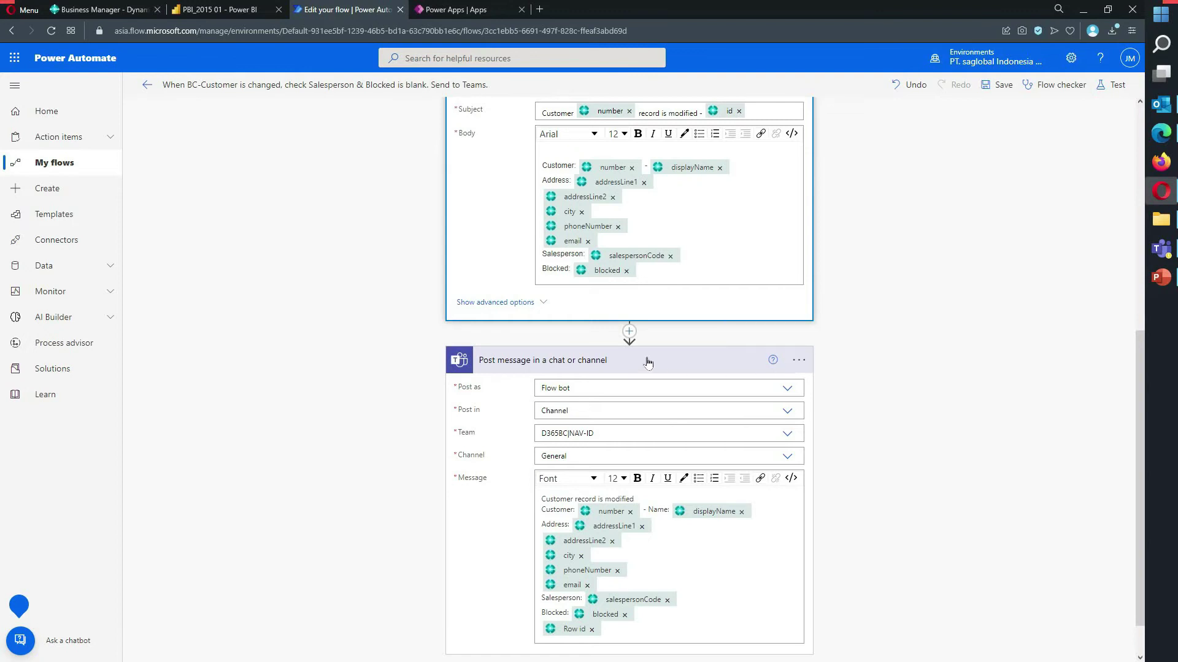
pyautogui.click(789, 390)
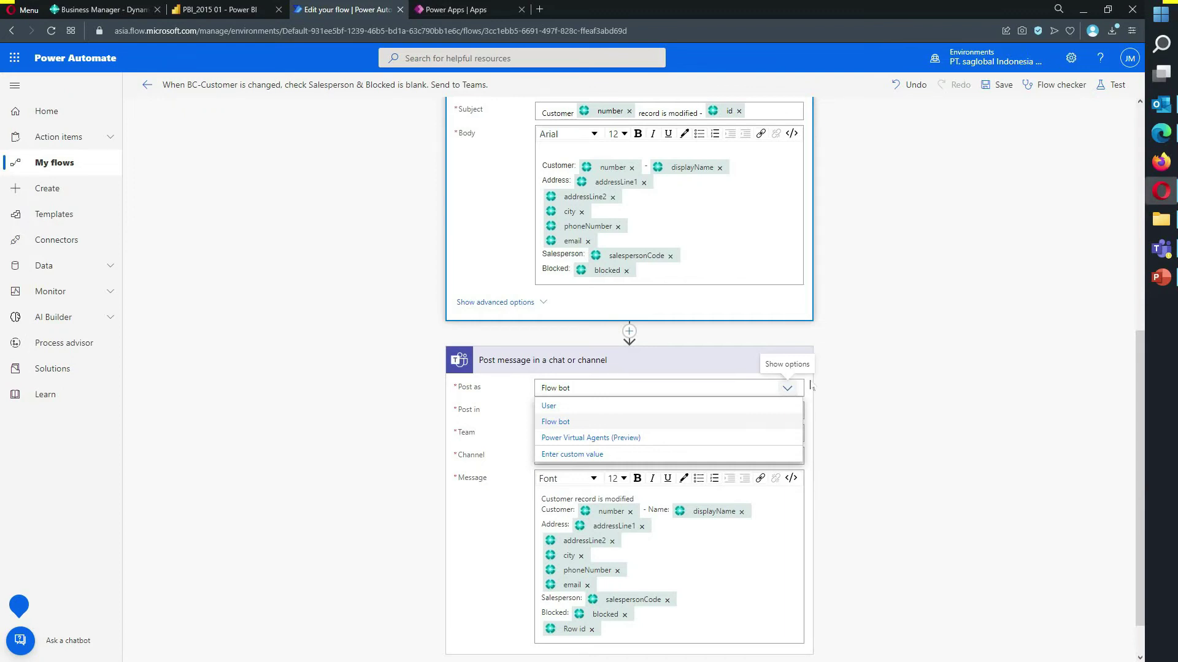
pyautogui.click(857, 382)
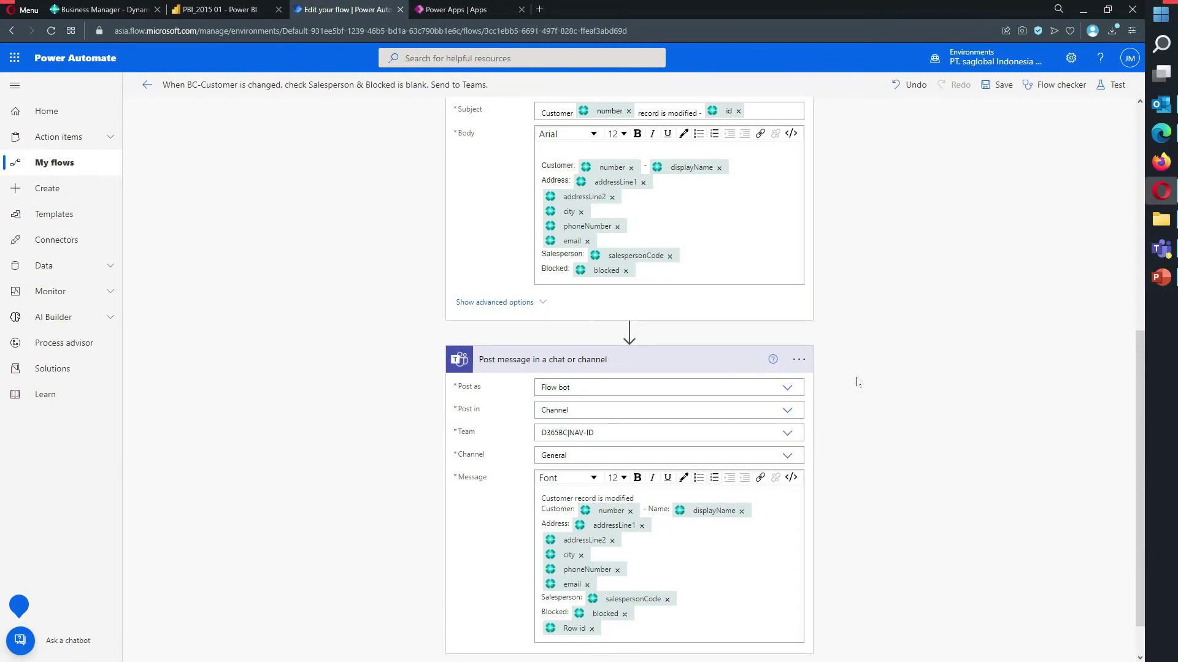
pyautogui.click(788, 412)
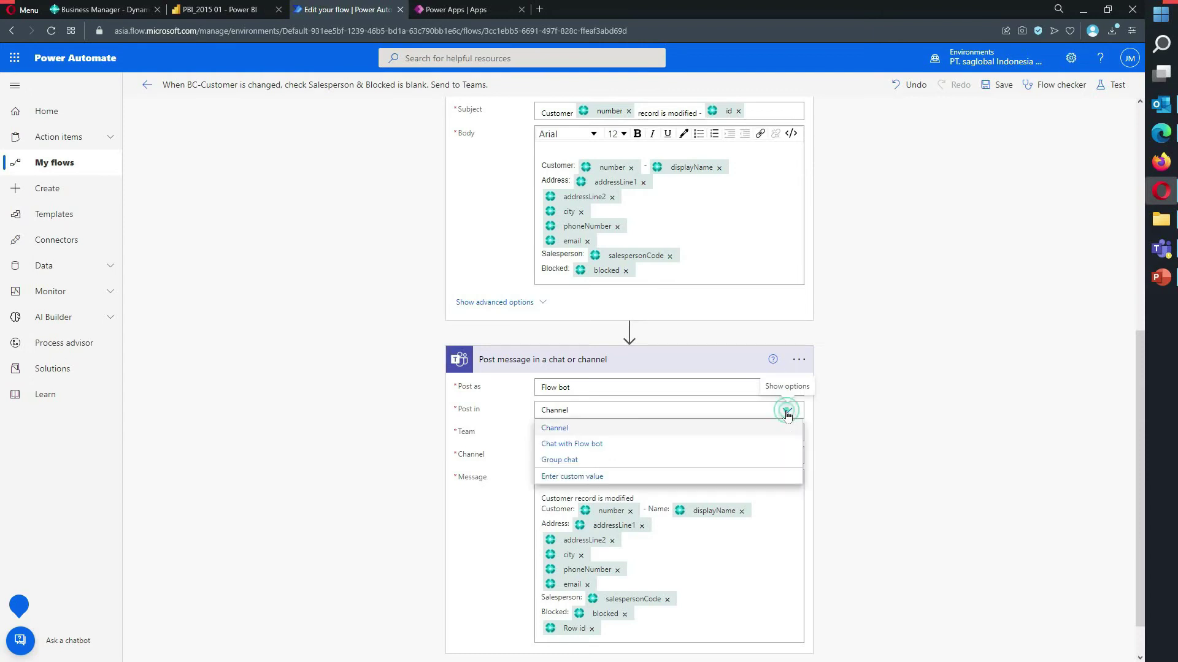
pyautogui.click(785, 411)
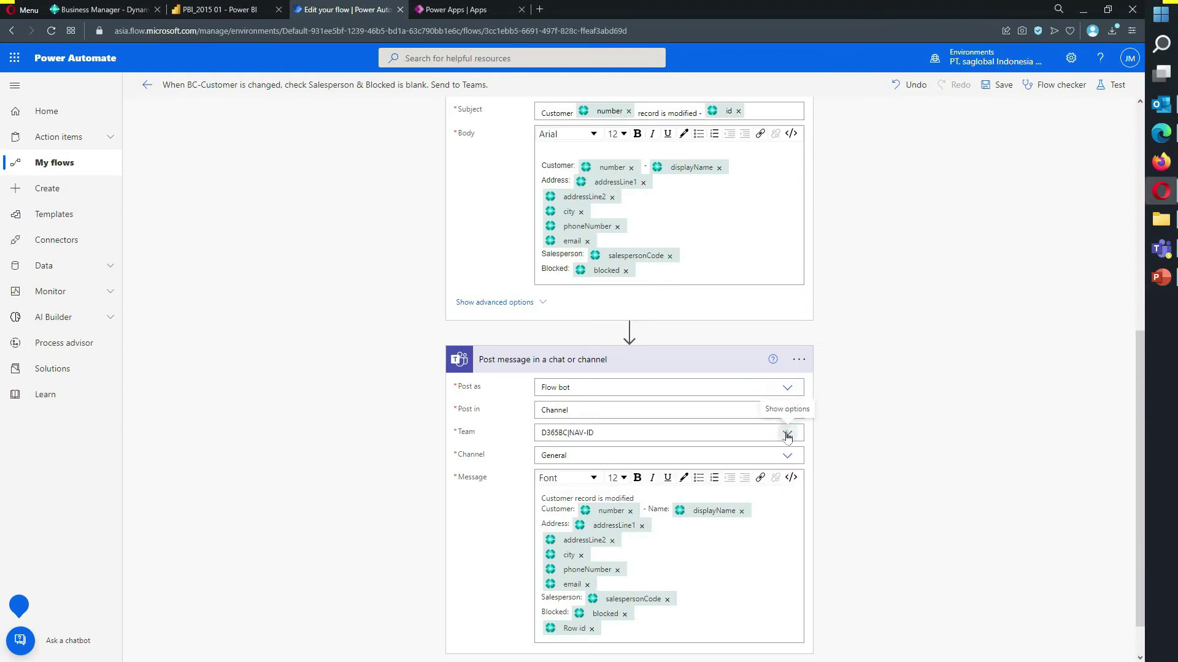
pyautogui.click(788, 435)
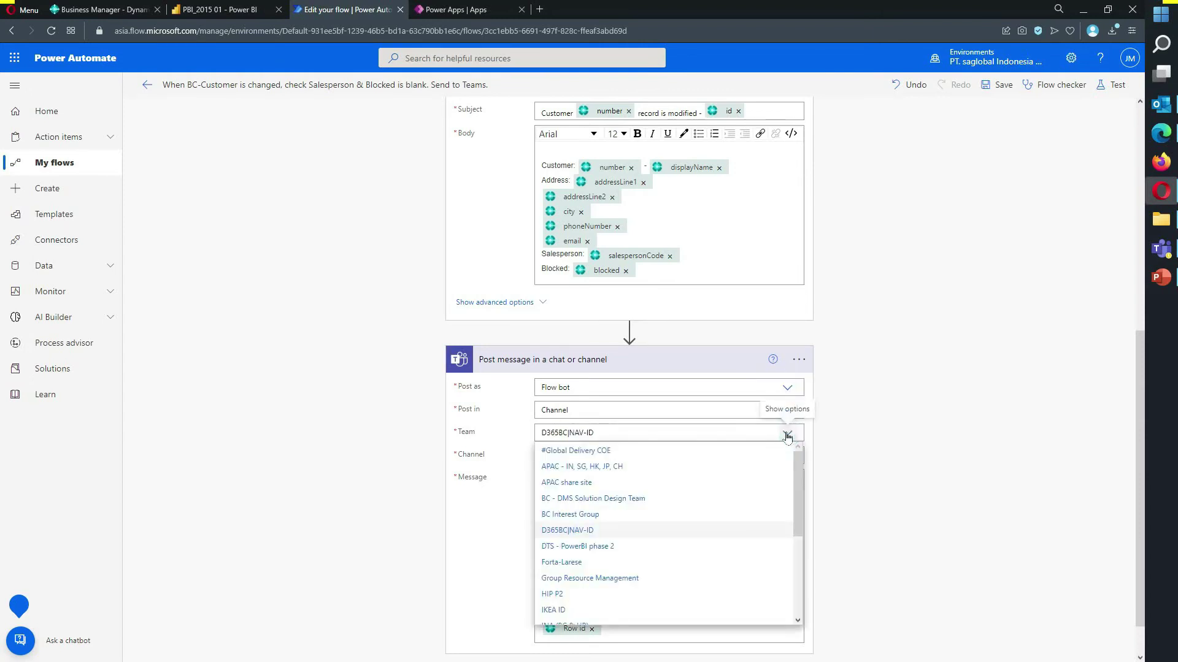
pyautogui.click(876, 423)
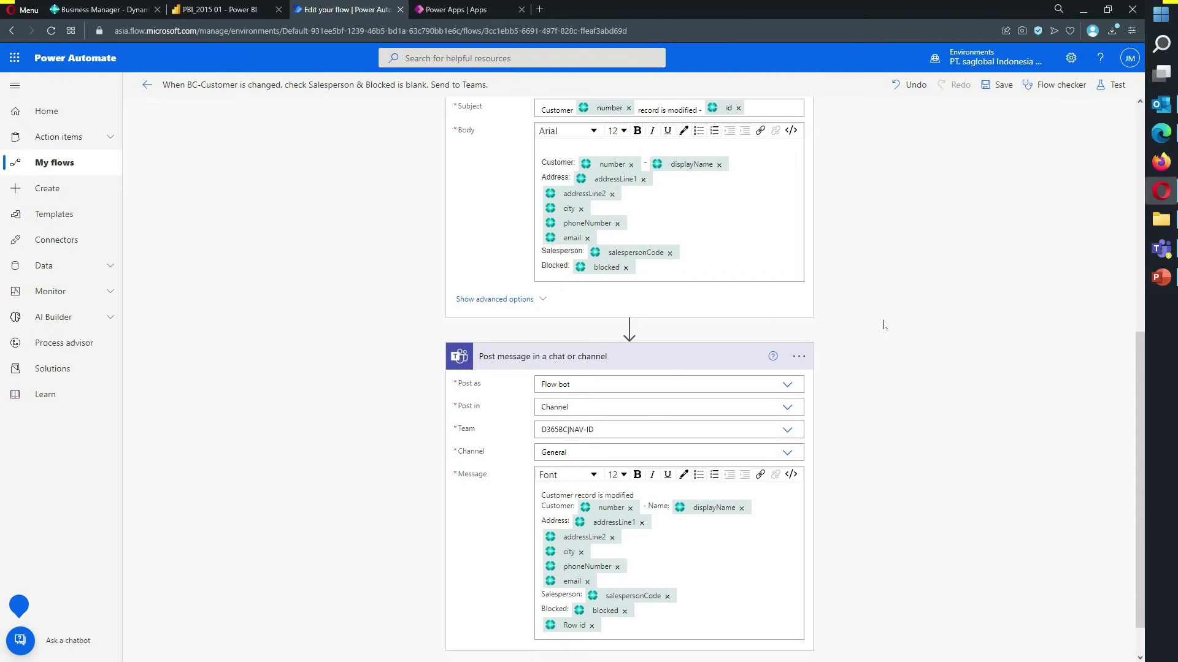
# Review the flow from trigger to Teams message, and leave the editor without saving to return to its details page
pyautogui.scroll(-1, 883, 325)
pyautogui.scroll(8, 883, 324)
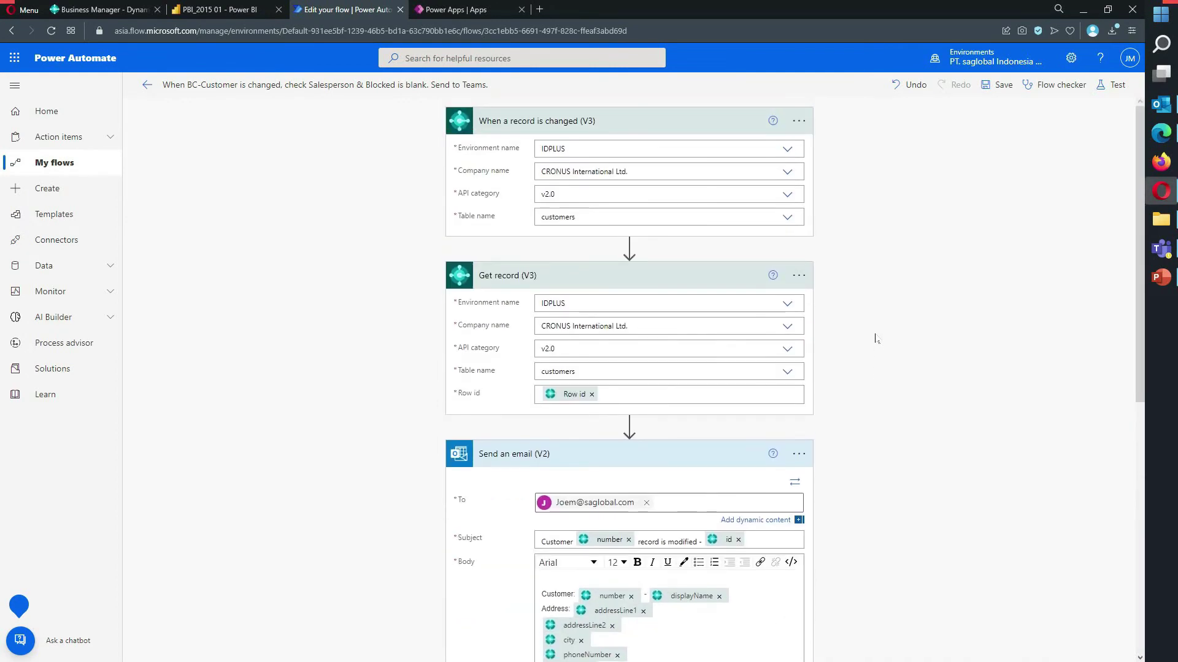
pyautogui.scroll(-4, 876, 339)
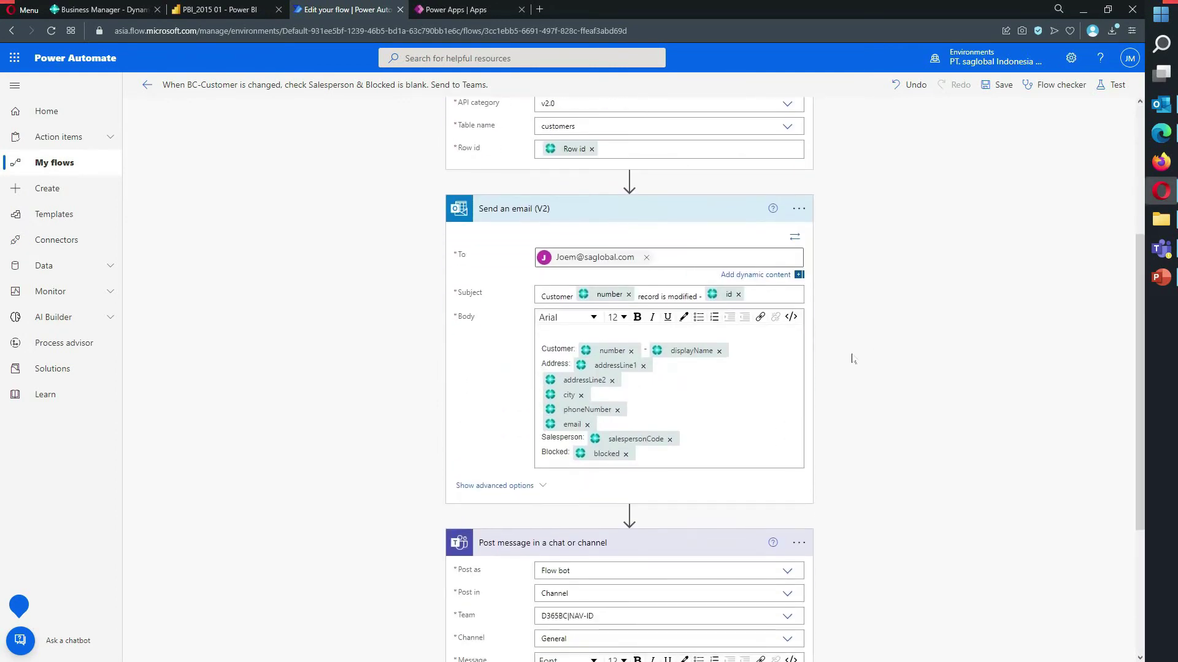
pyautogui.scroll(-1, 852, 358)
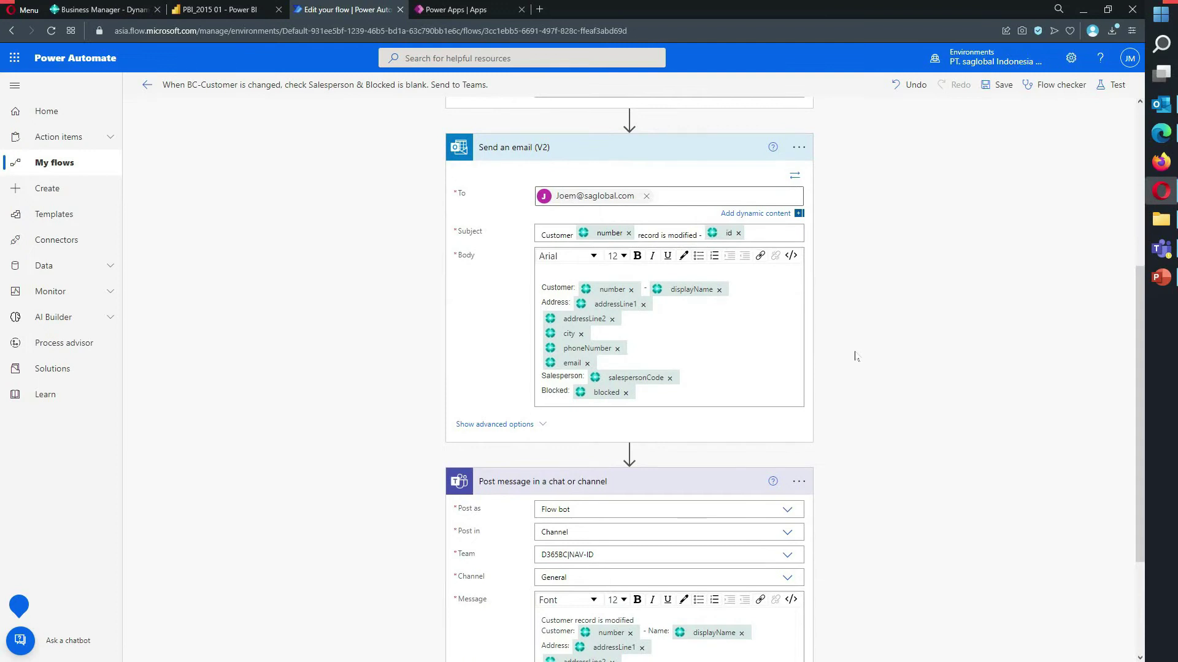
pyautogui.scroll(5, 856, 356)
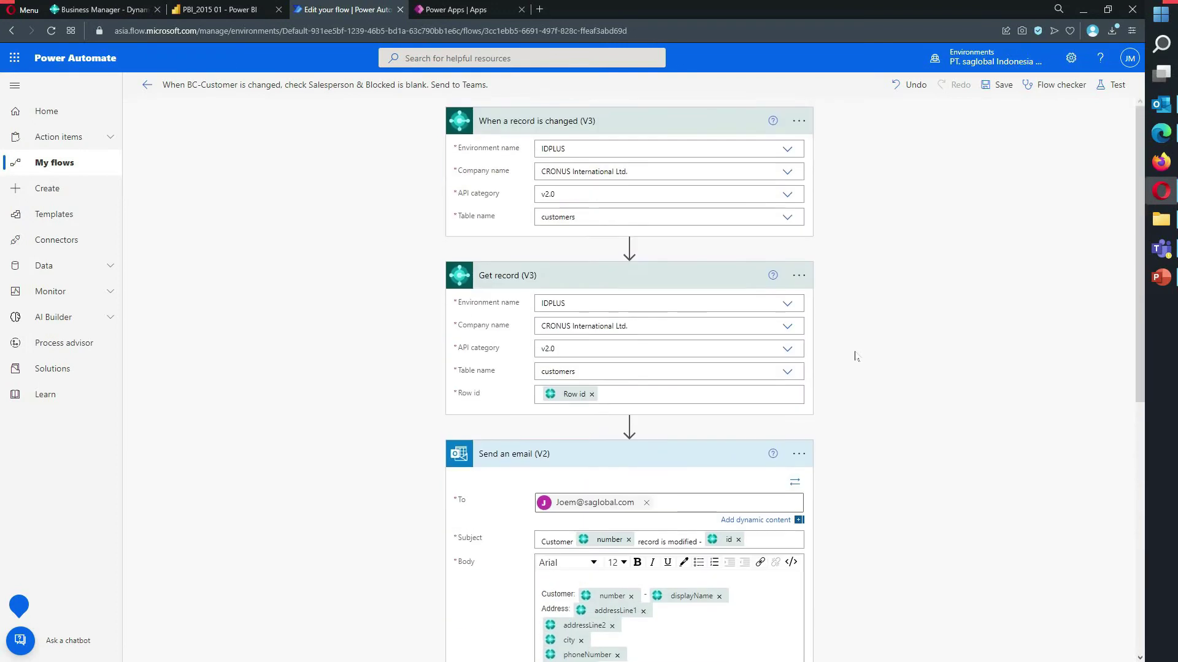
pyautogui.click(146, 86)
pyautogui.press('Return')
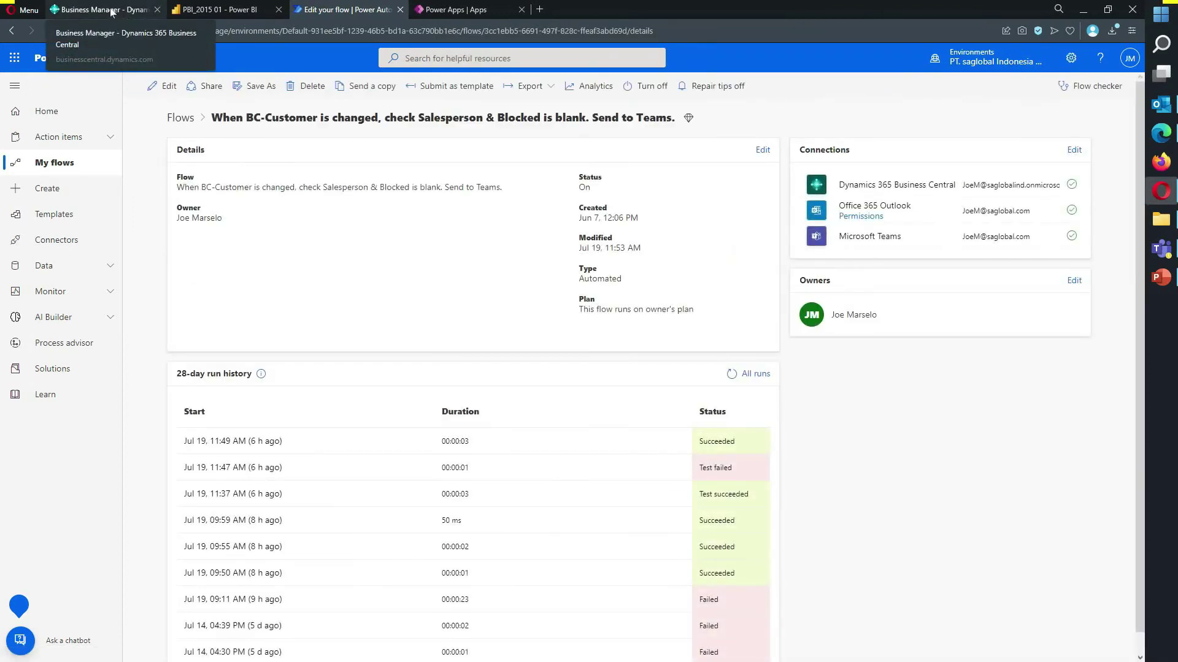
# Switch to Business Central and open the customer card of Adatum Corporation, Pty Ltd from the Customers list
pyautogui.click(112, 12)
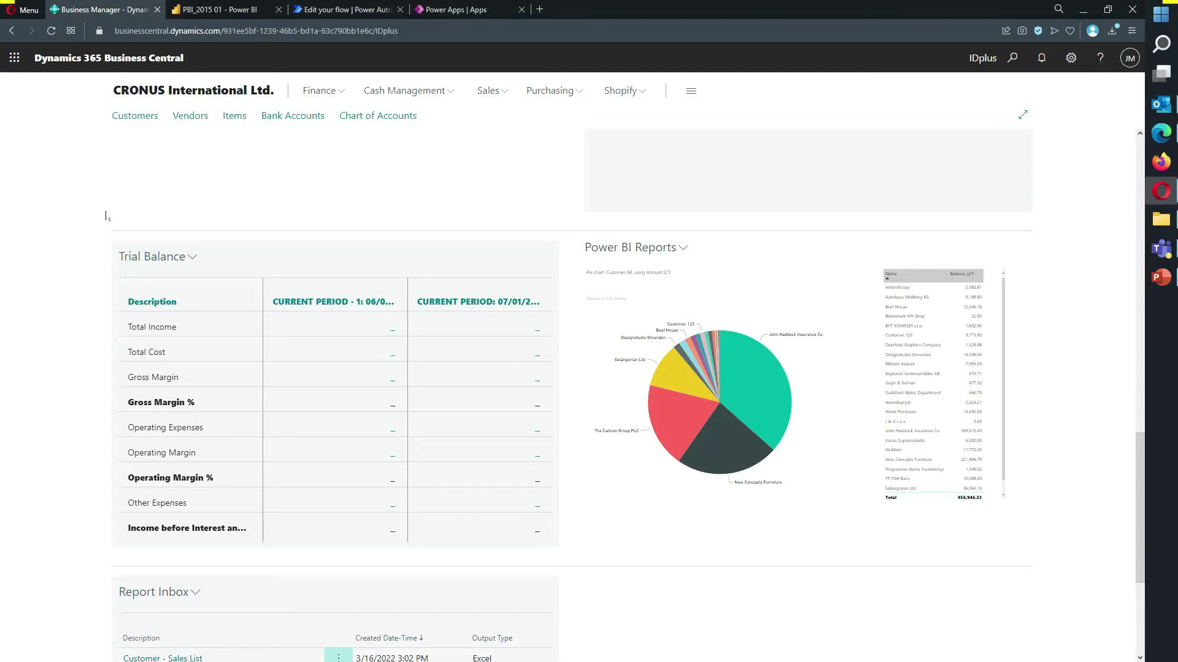
pyautogui.scroll(7, 315, 184)
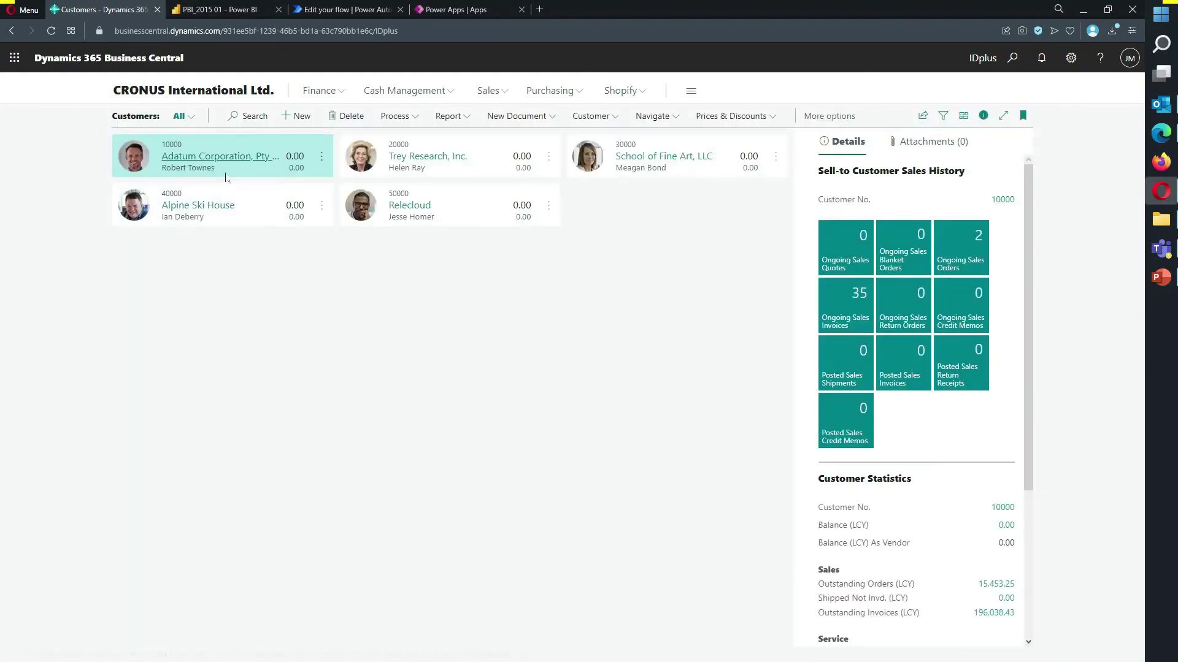
pyautogui.click(216, 157)
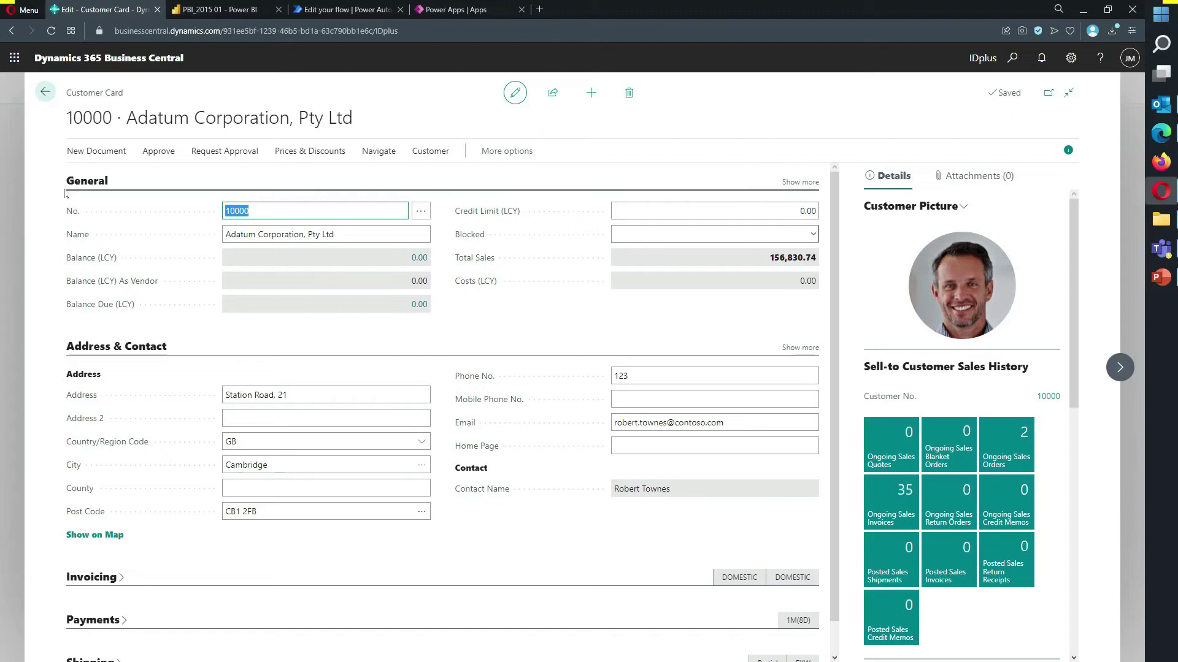
# Rename the customer as "Adatum Corporation, PT", advance to the next customer's card and return to the Customers list
pyautogui.click(342, 233)
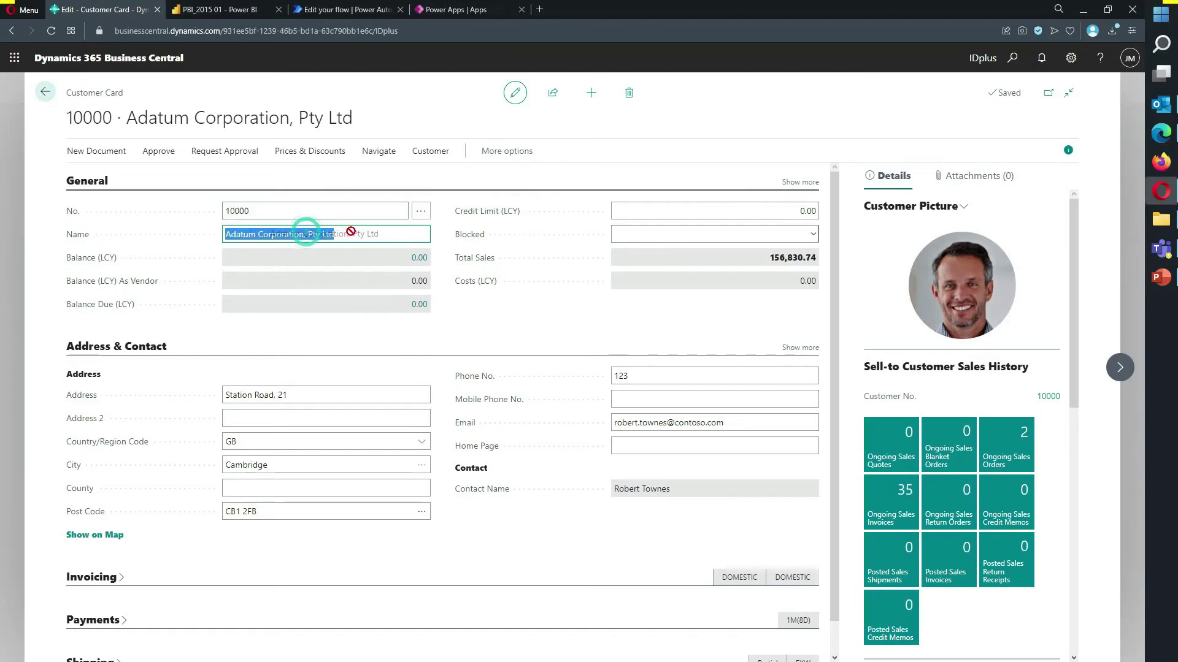
pyautogui.click(308, 235)
pyautogui.hotkey('shift', 'End')
pyautogui.write('P')
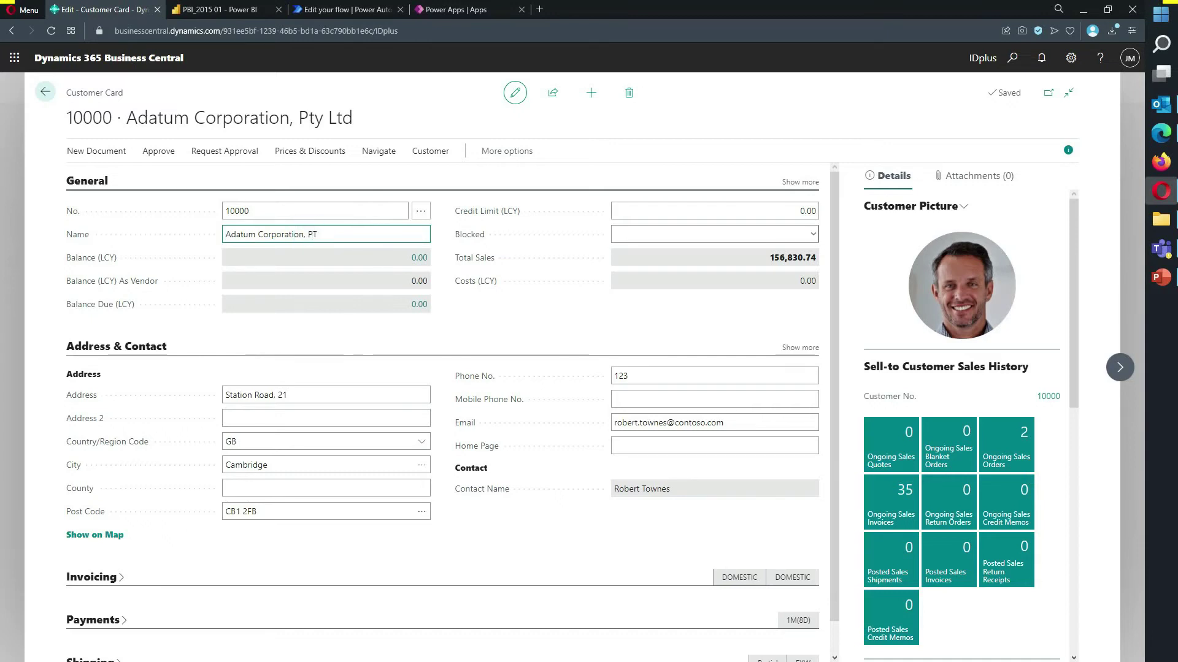
pyautogui.press('Tab')
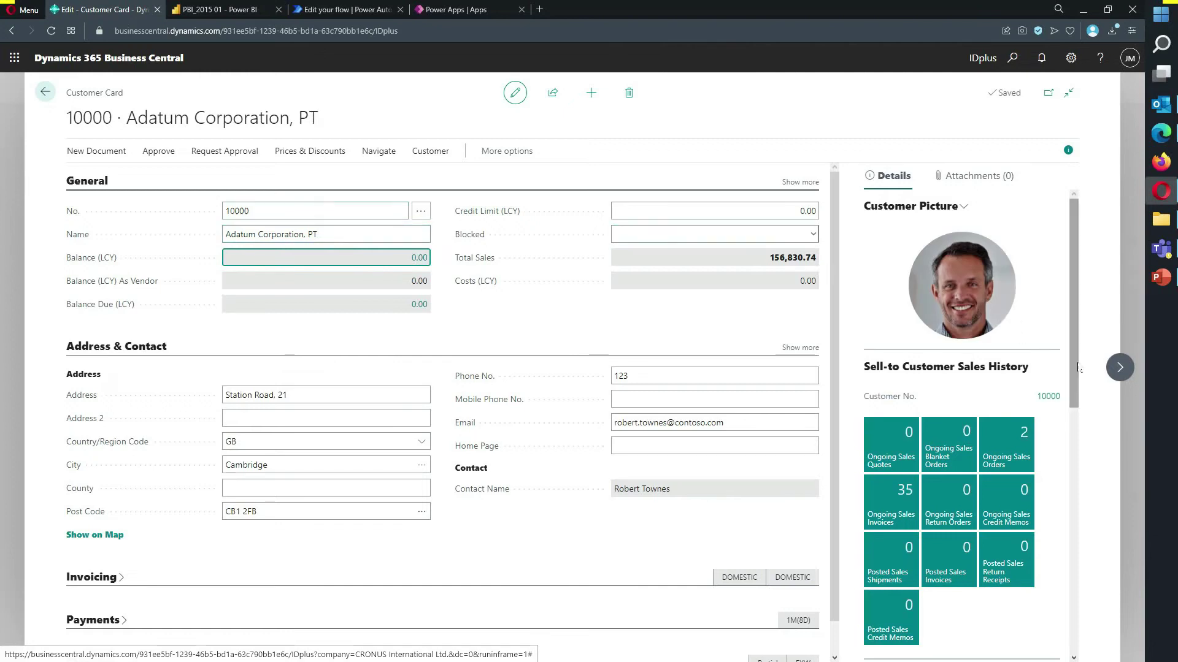
pyautogui.click(1118, 369)
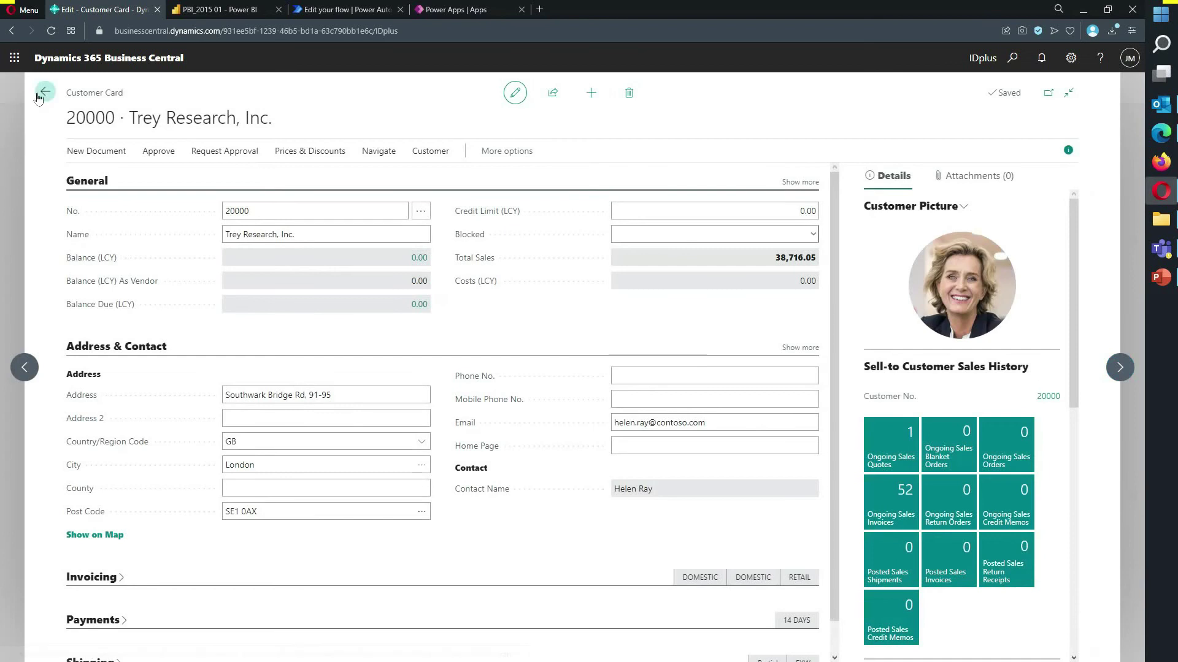
pyautogui.click(43, 92)
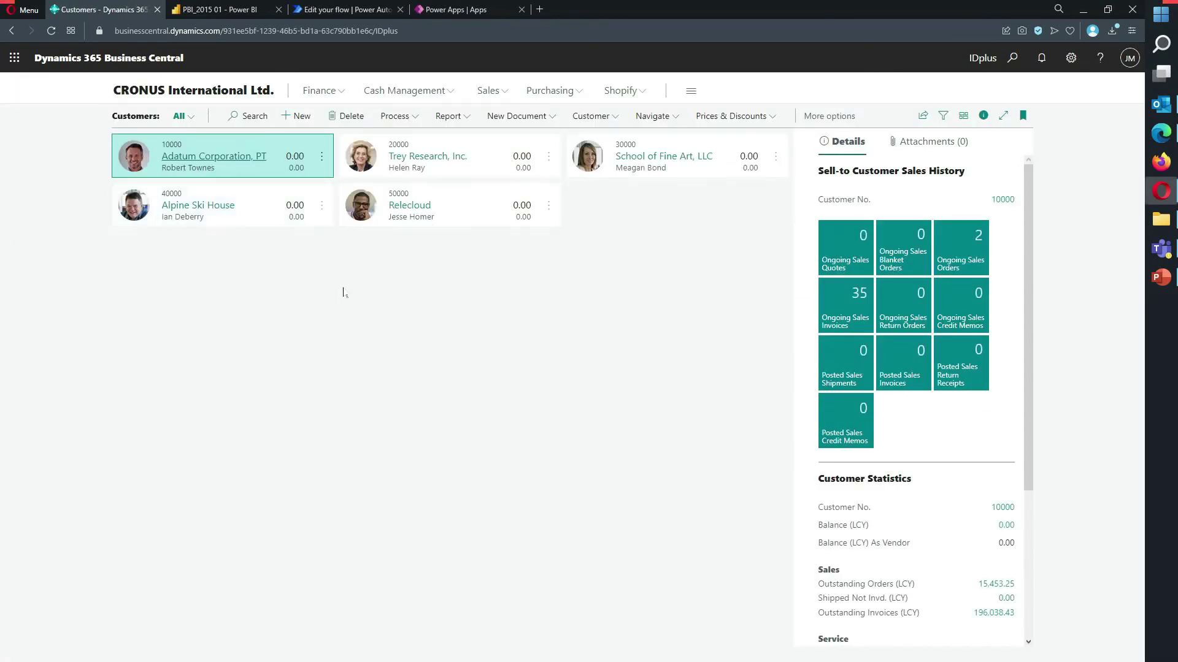
# Switch to Power Automate and refresh the flow's 28-day run history
pyautogui.click(336, 9)
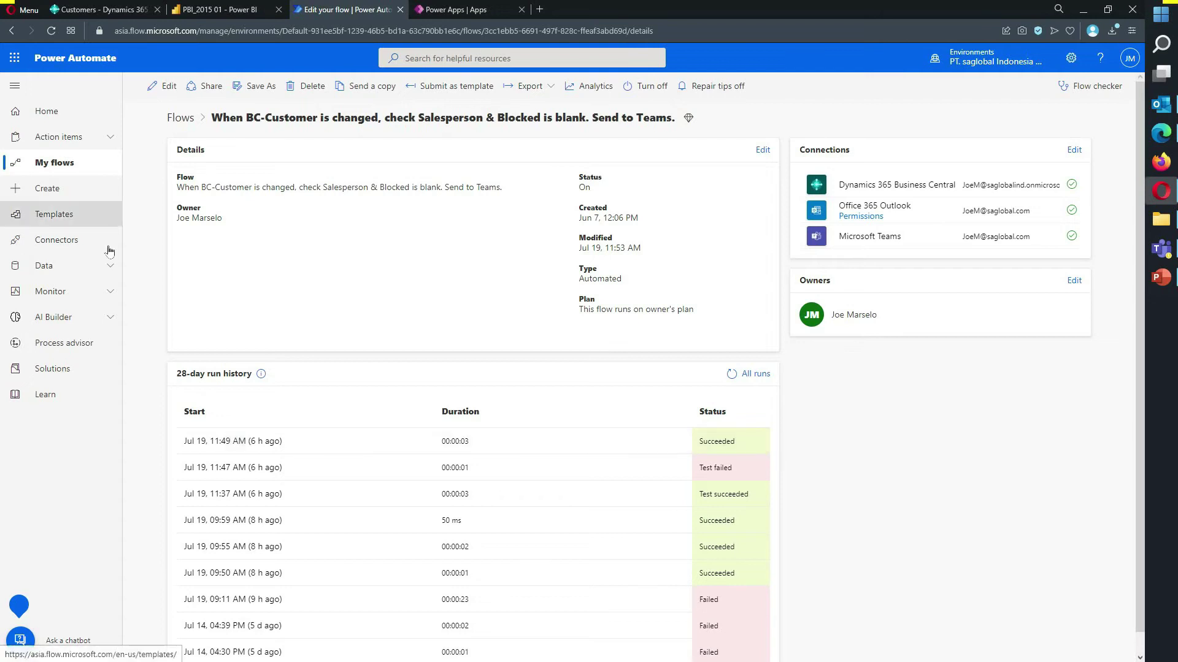
pyautogui.click(731, 375)
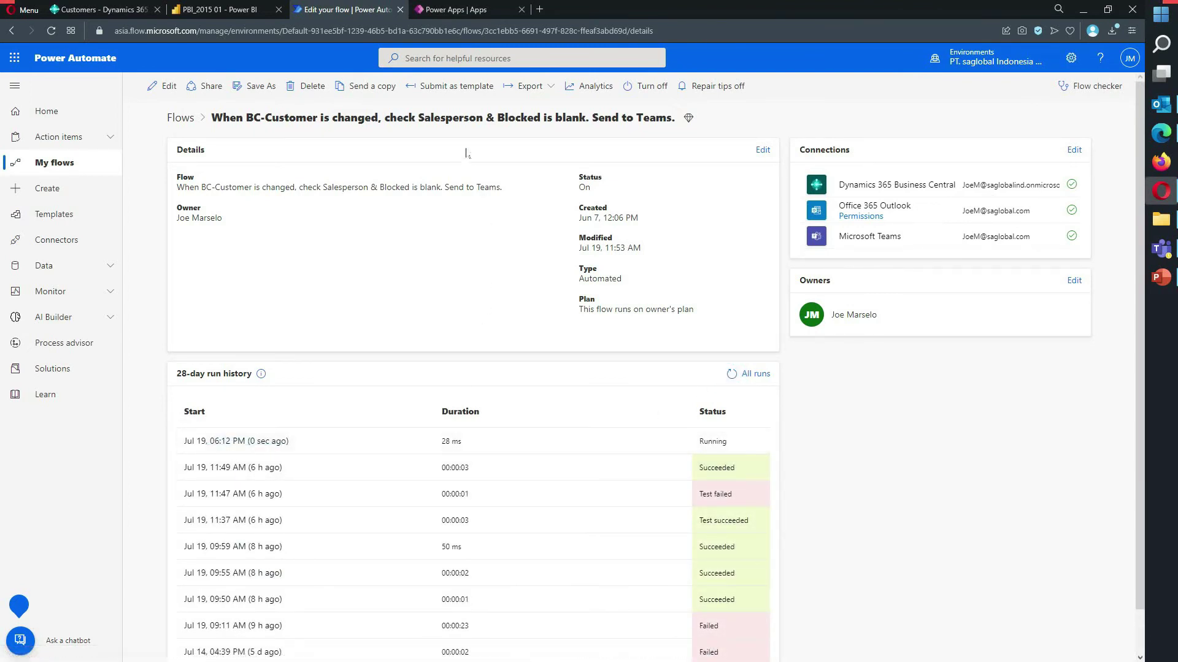
# View the customer-modified email in Outlook, and expand the full notification message in the General channel in Teams
pyautogui.click(1162, 109)
pyautogui.click(1162, 109)
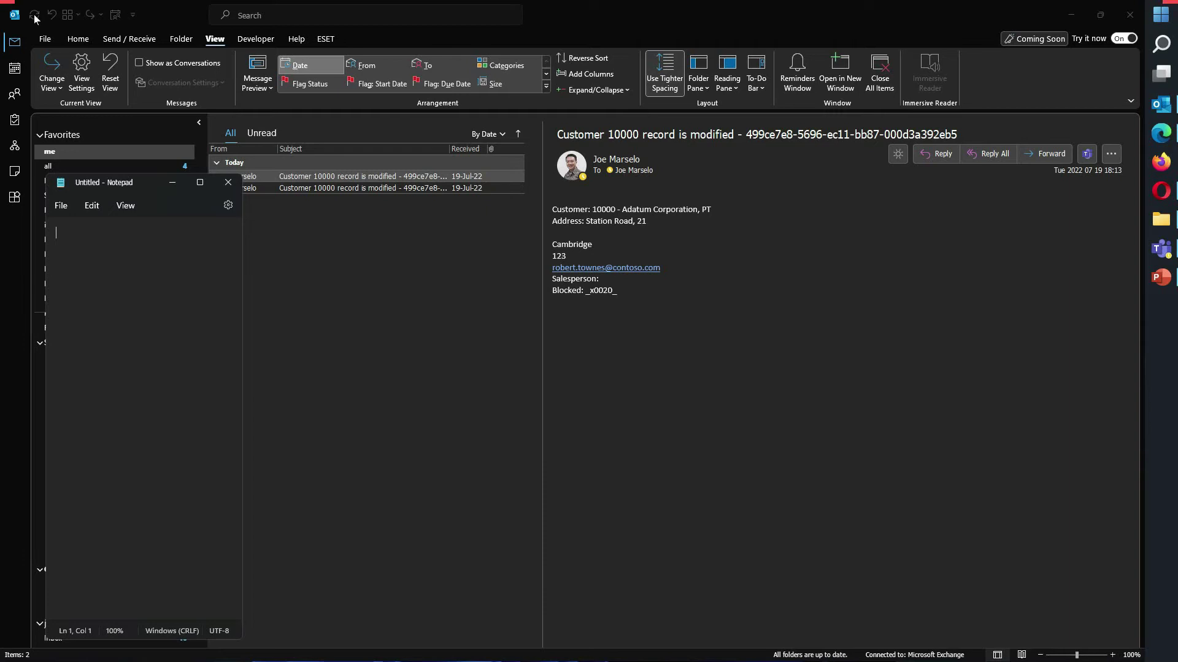
pyautogui.hotkey('alt', 'Tab')
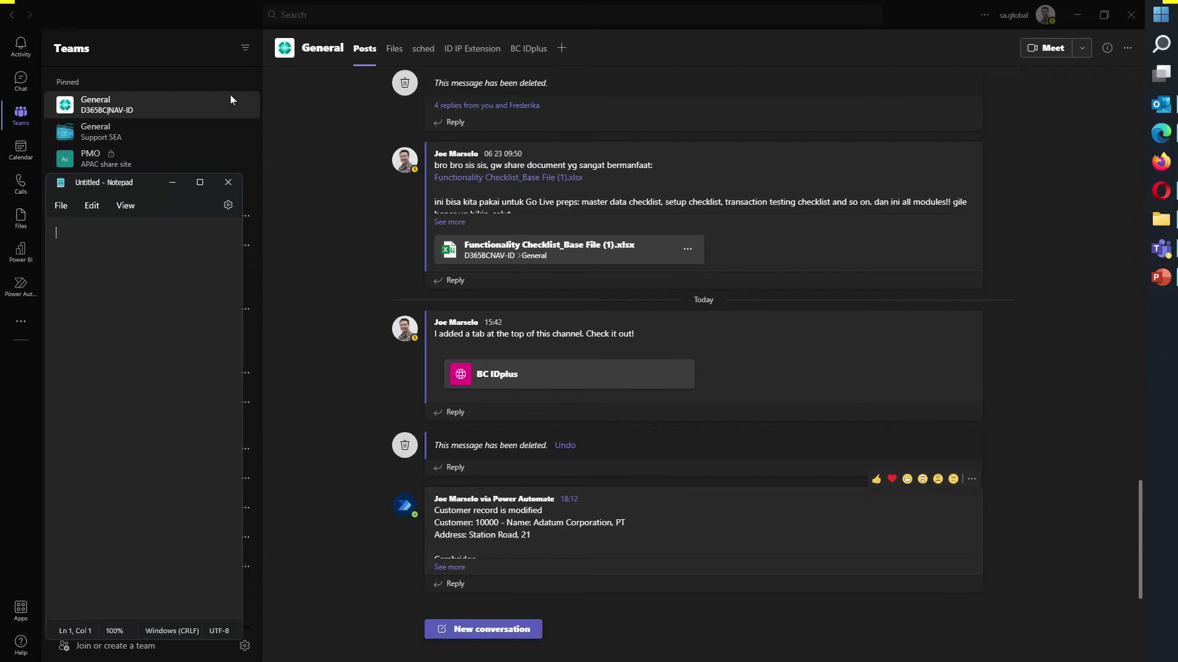
pyautogui.click(449, 568)
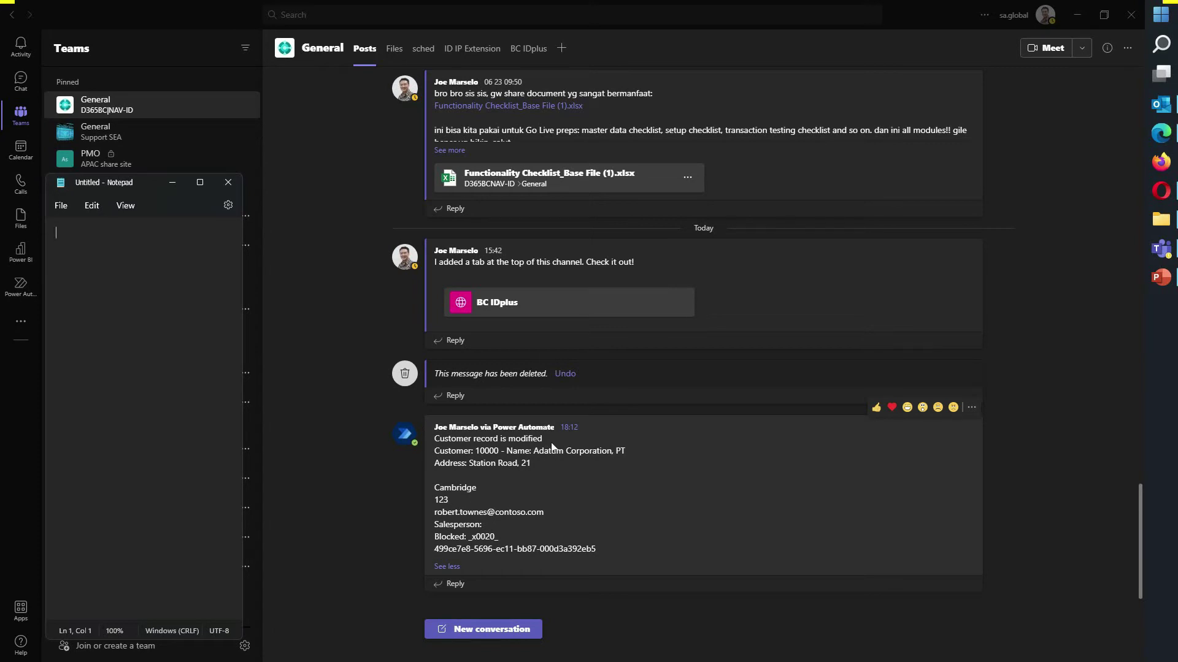
# Switch back to Power Automate and open the flow "If Item 2000-S below 99" from My flows for editing
pyautogui.hotkey('alt', 'Tab')
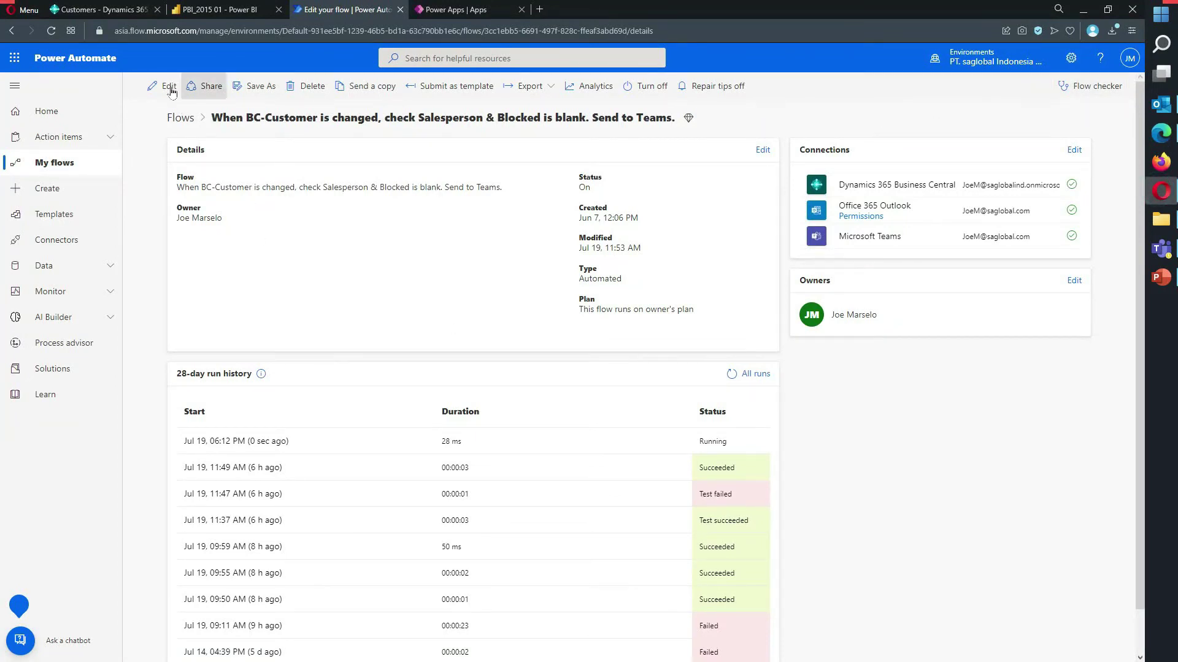
pyautogui.click(61, 166)
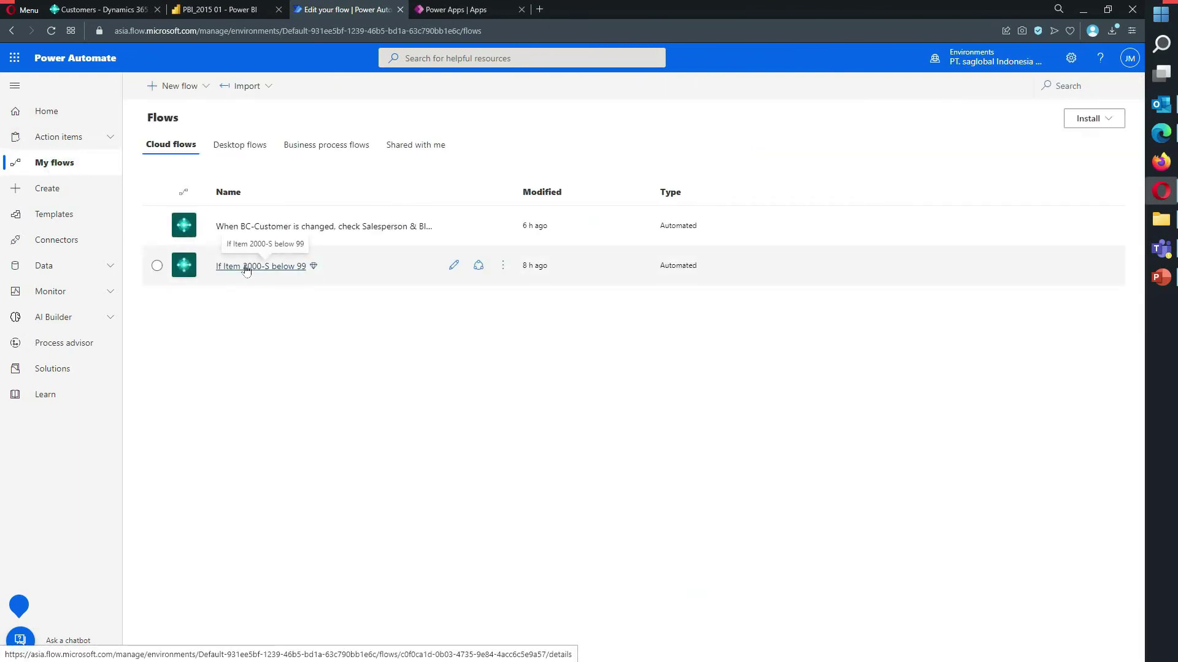
pyautogui.click(246, 268)
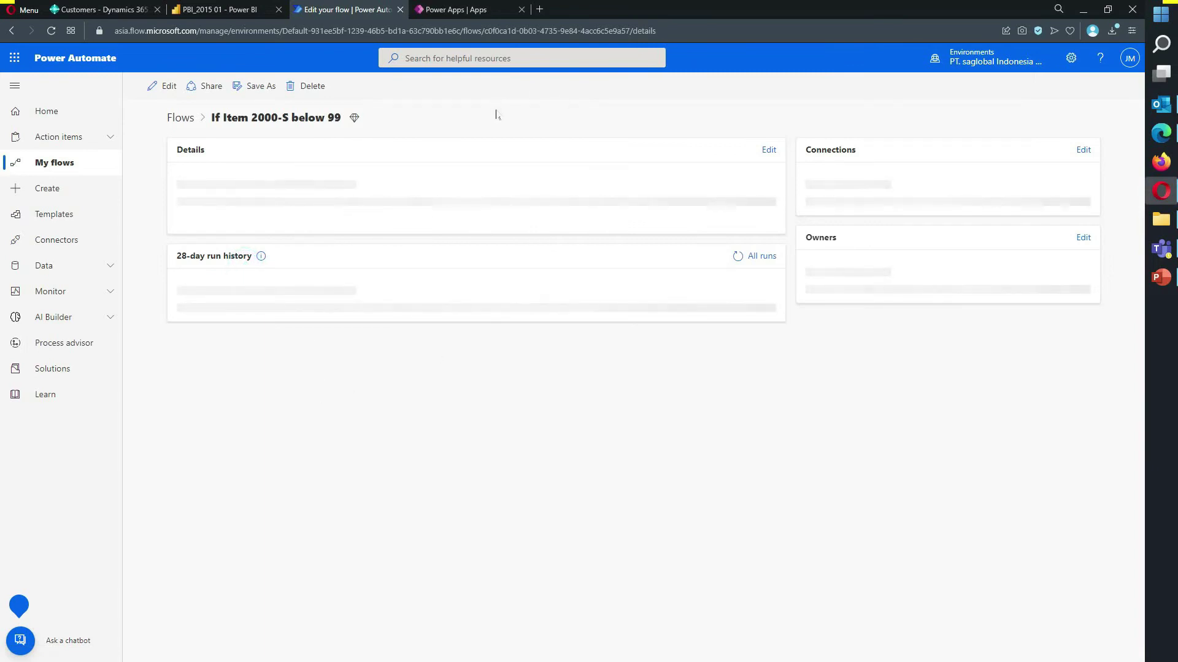
pyautogui.click(158, 87)
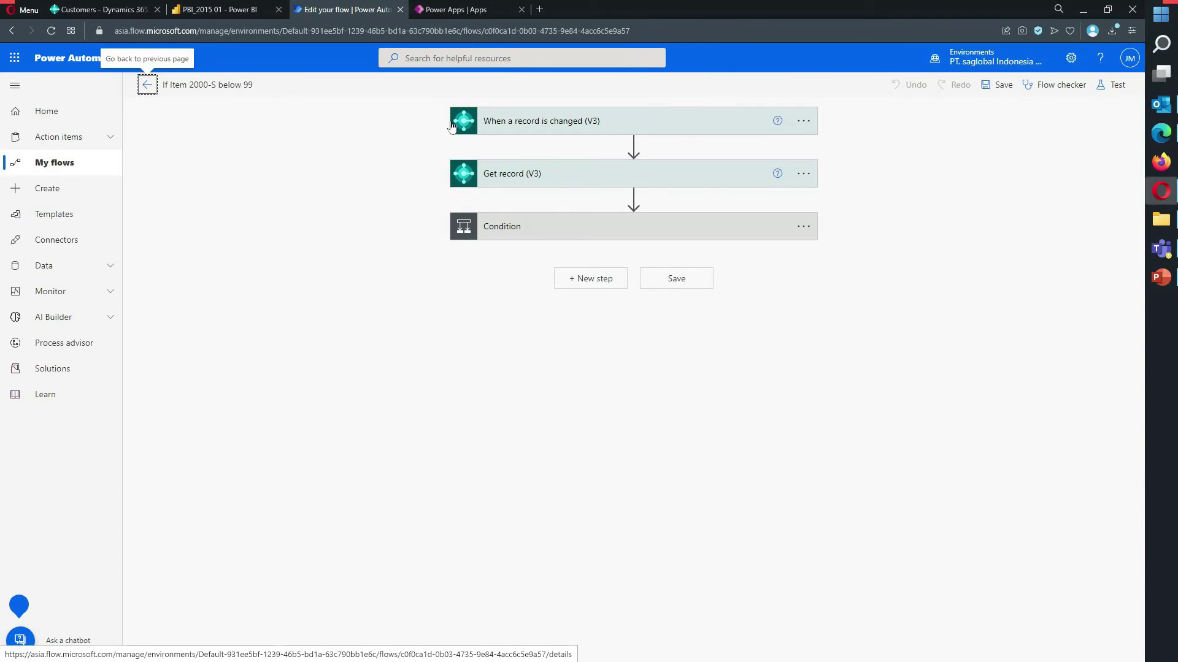
# Expand the "When a record is changed (V3)" trigger, the "Get record (V3)" action and the Condition to show their settings
pyautogui.click(610, 125)
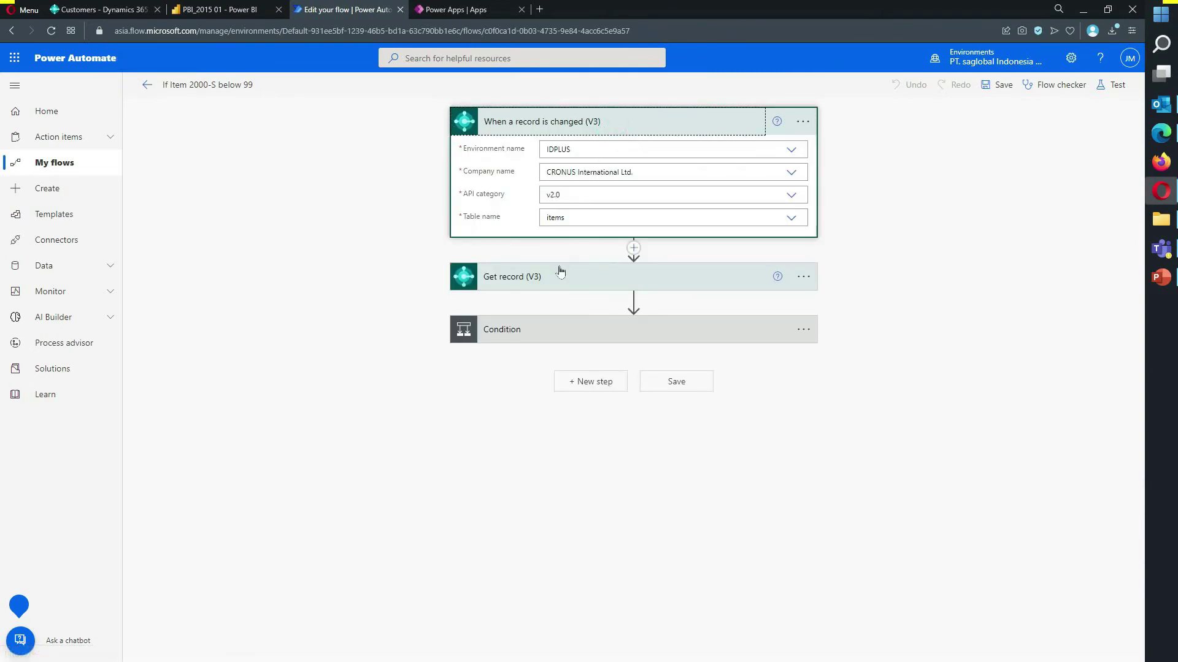
pyautogui.click(563, 279)
pyautogui.click(540, 452)
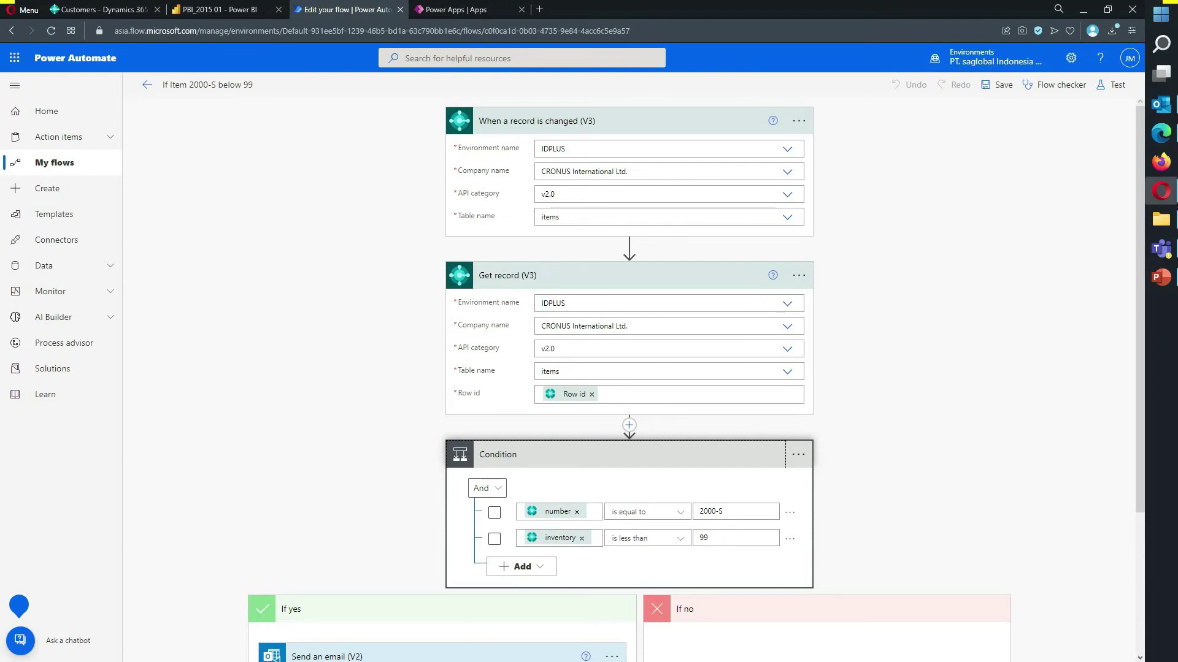
# Examine the Table name options of the trigger and Get record action, along with the condition and its If yes actions
pyautogui.click(565, 217)
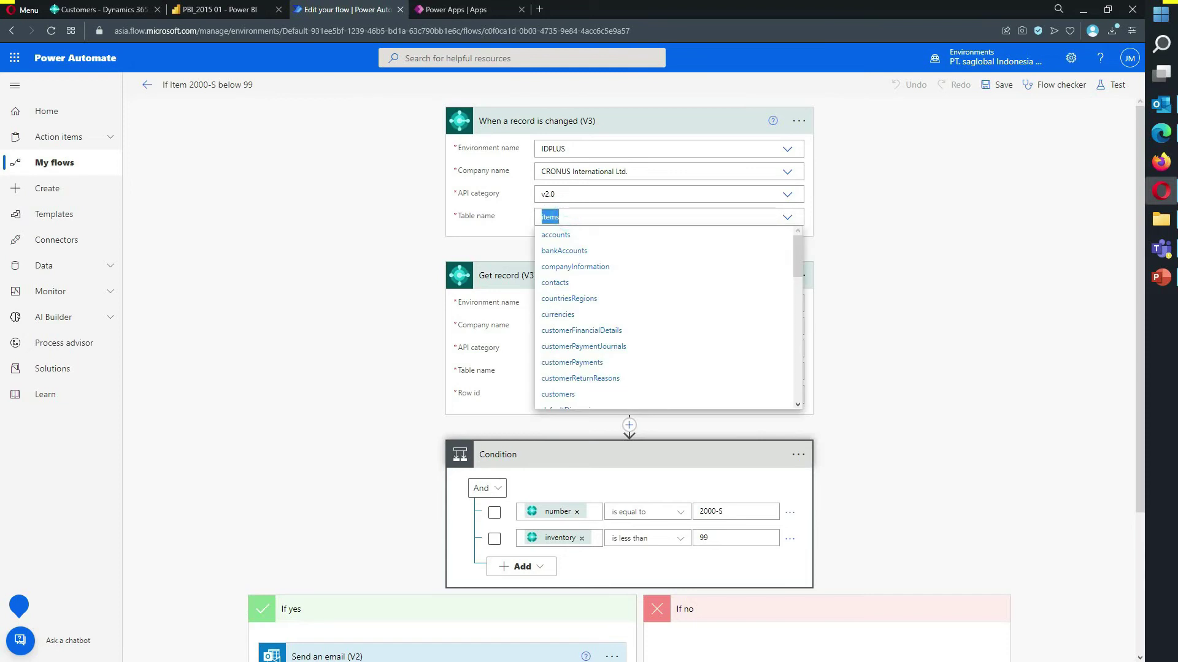
pyautogui.click(906, 220)
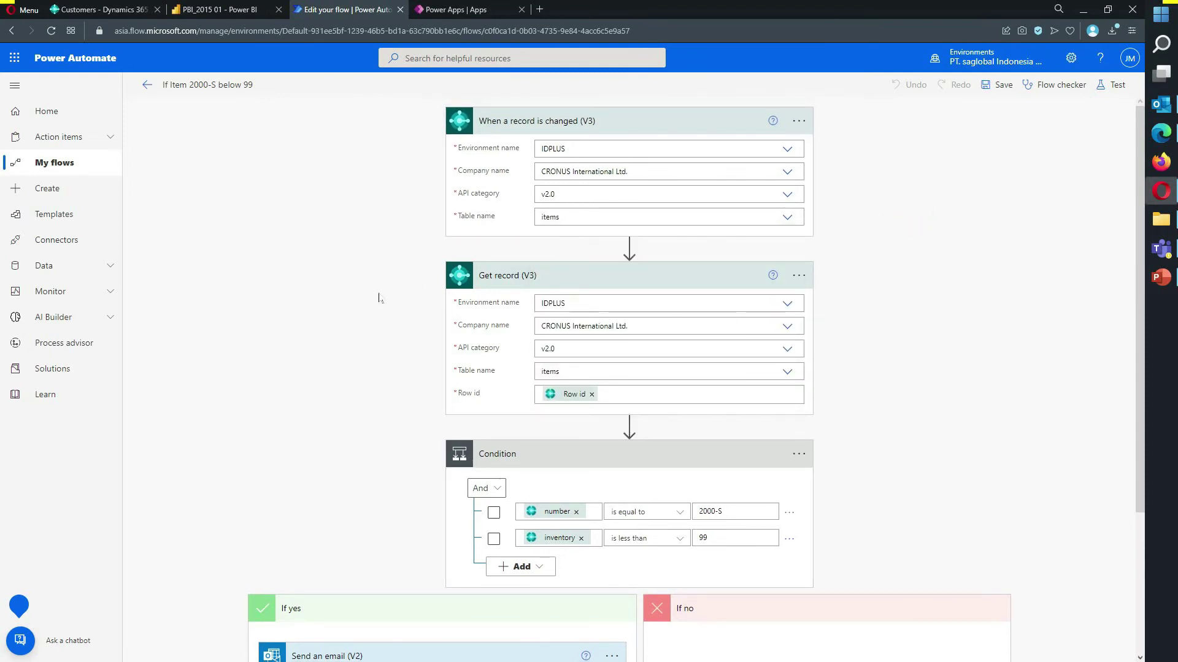
pyautogui.scroll(-1, 379, 298)
pyautogui.scroll(-1, 379, 298)
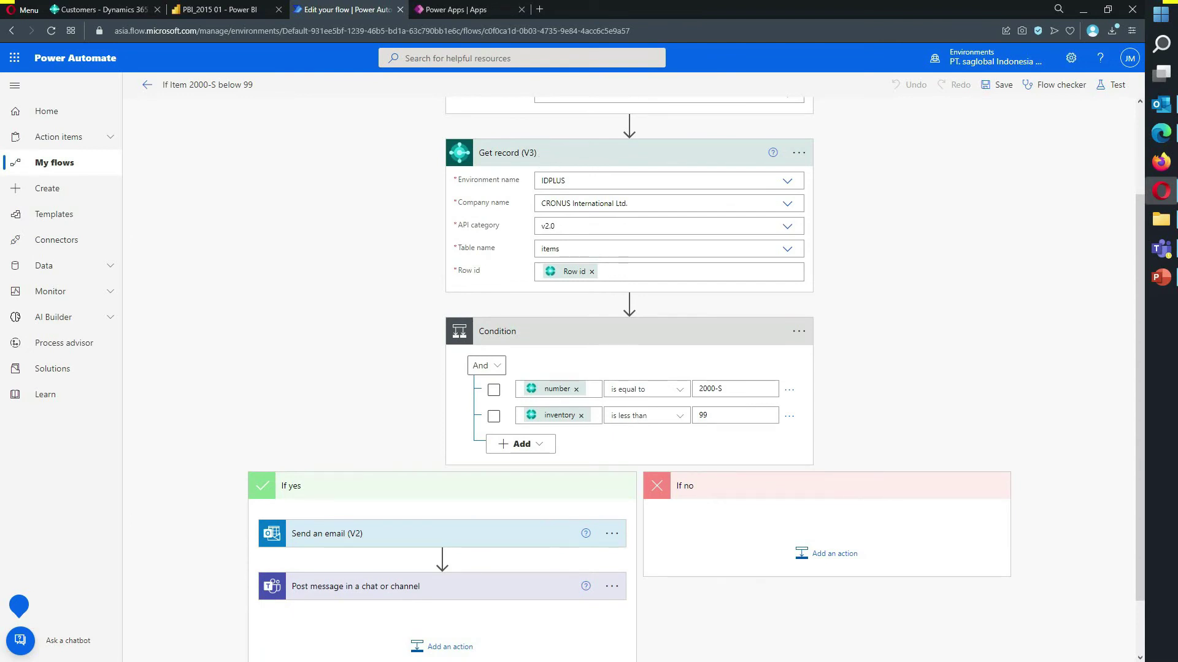
pyautogui.click(588, 249)
pyautogui.click(331, 241)
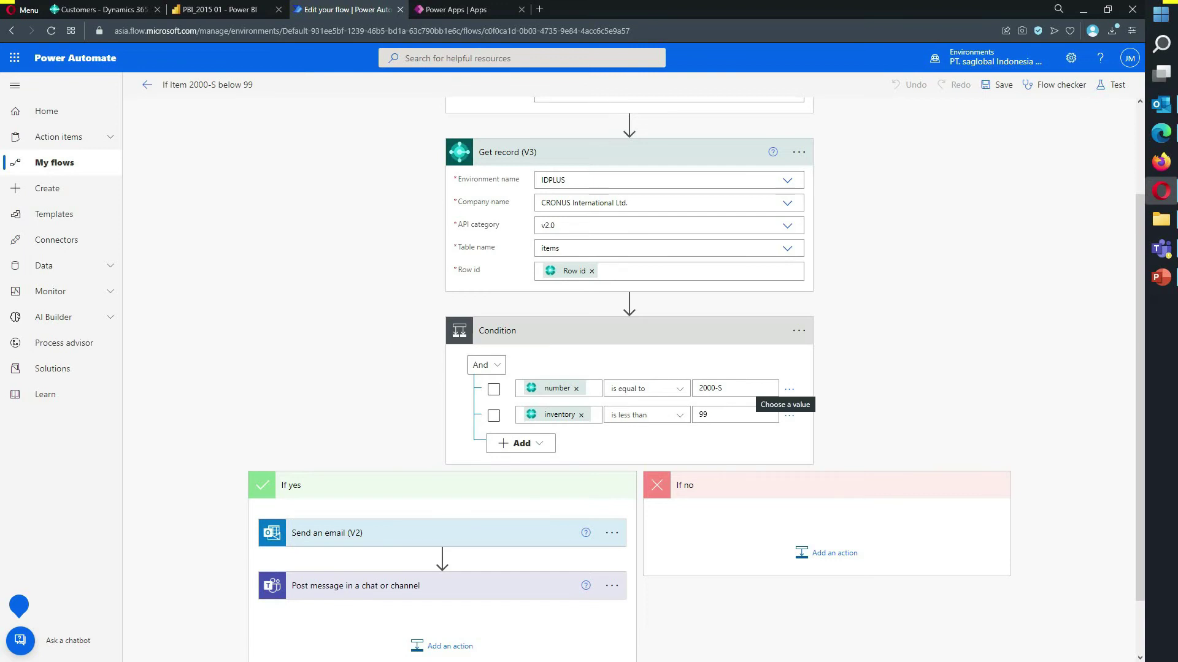
# Examine the item number value 2000-S and the inventory threshold 99 in the flow's Condition
pyautogui.click(745, 388)
pyautogui.moveTo(745, 388); pyautogui.dragTo(700, 388)
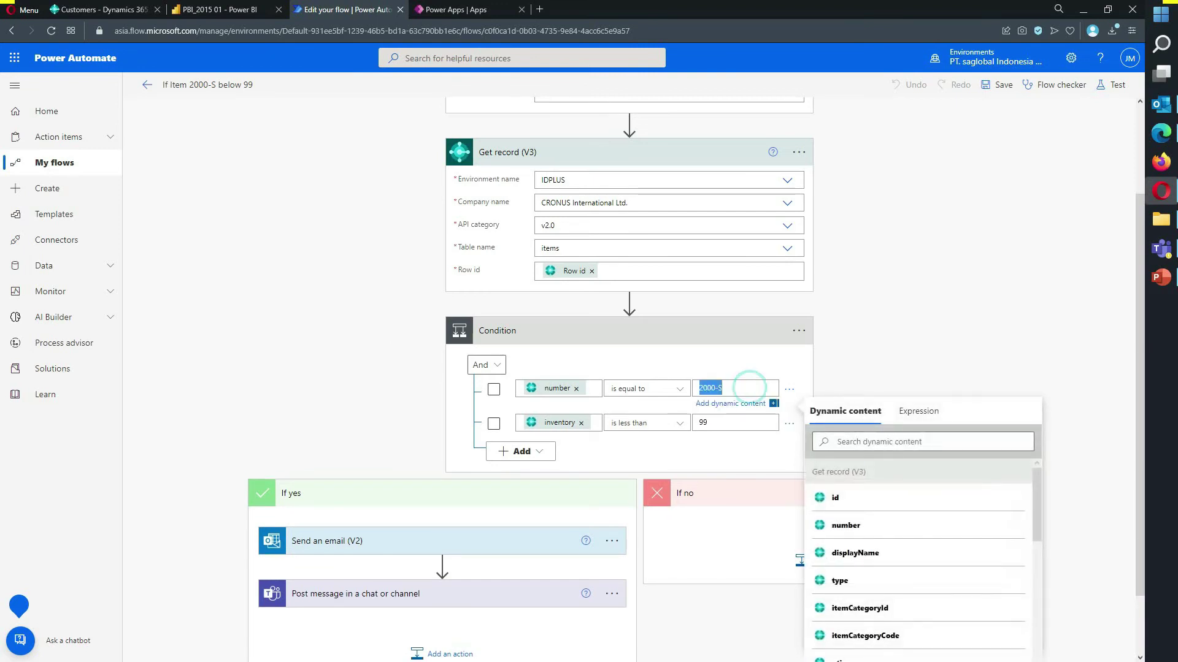
pyautogui.click(736, 387)
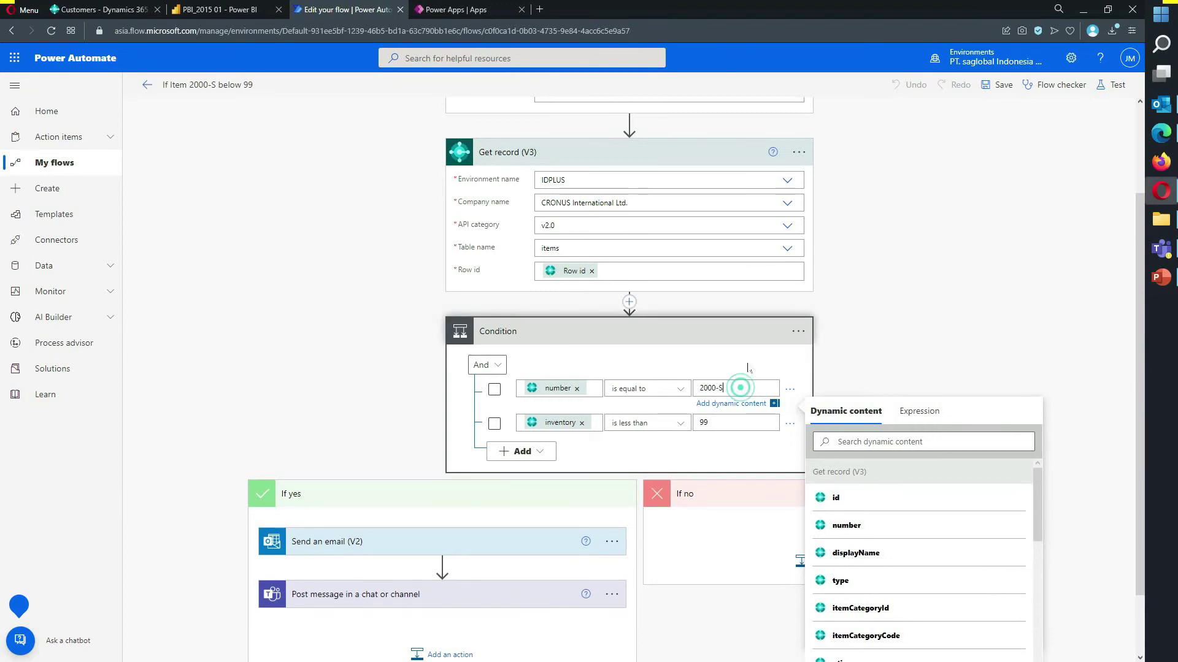
pyautogui.click(711, 421)
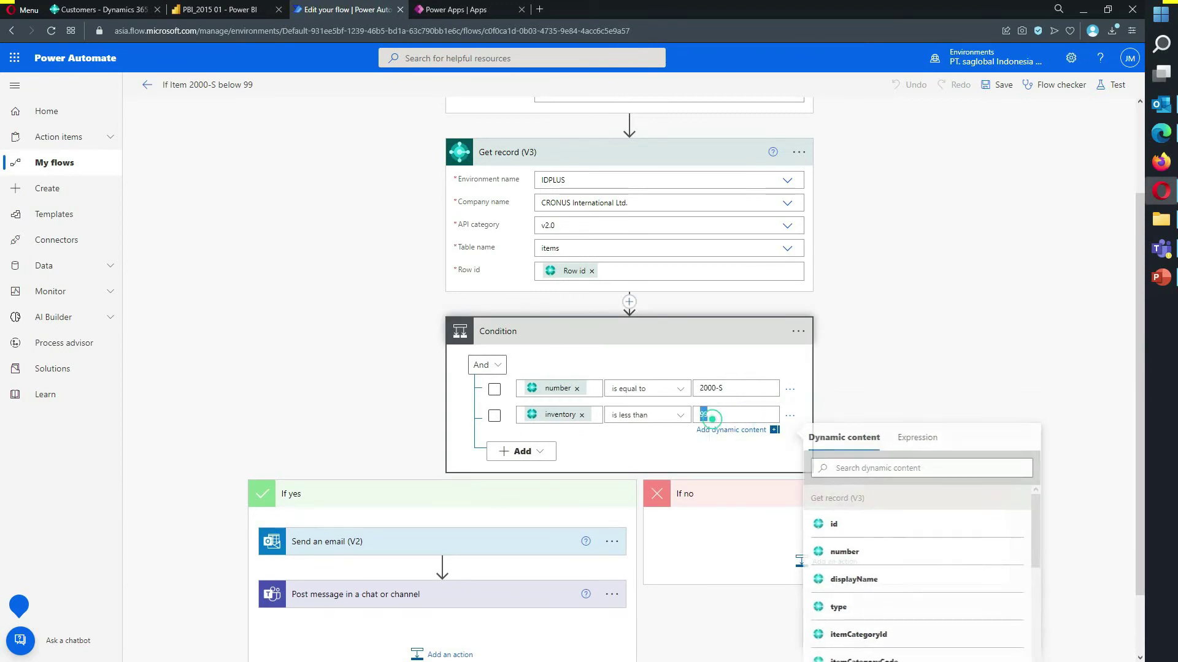
pyautogui.click(877, 350)
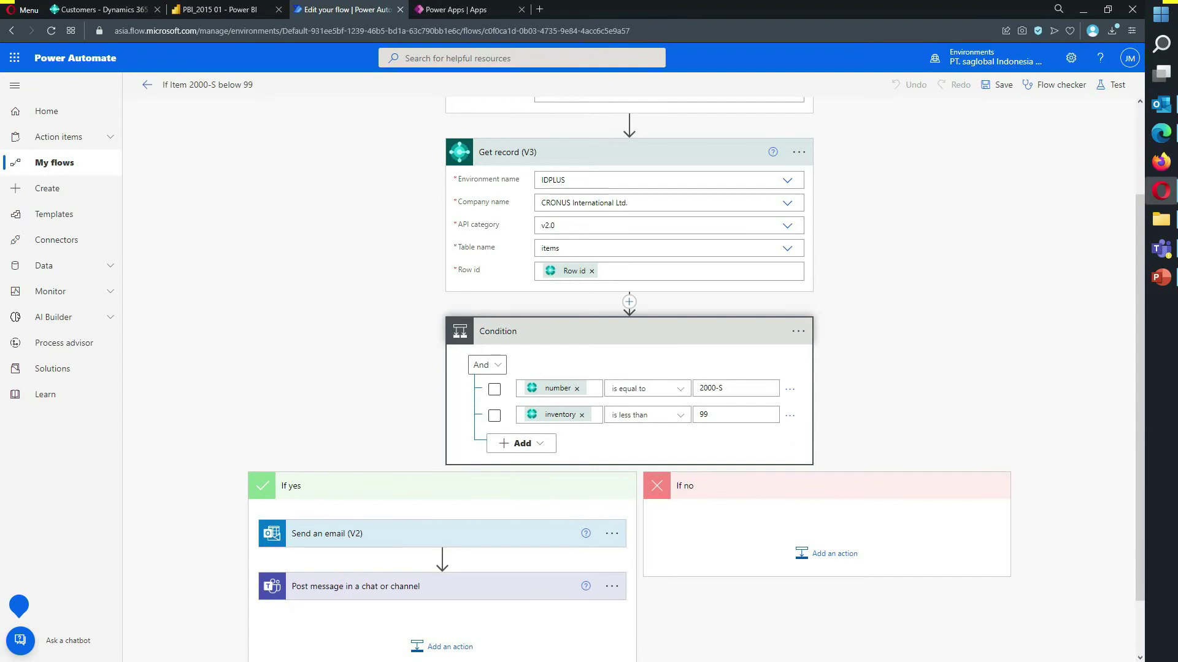
# Expand the "Send an email (V2)" and "Post message in a chat or channel" actions in the If yes branch to review their settings
pyautogui.scroll(-1, 316, 372)
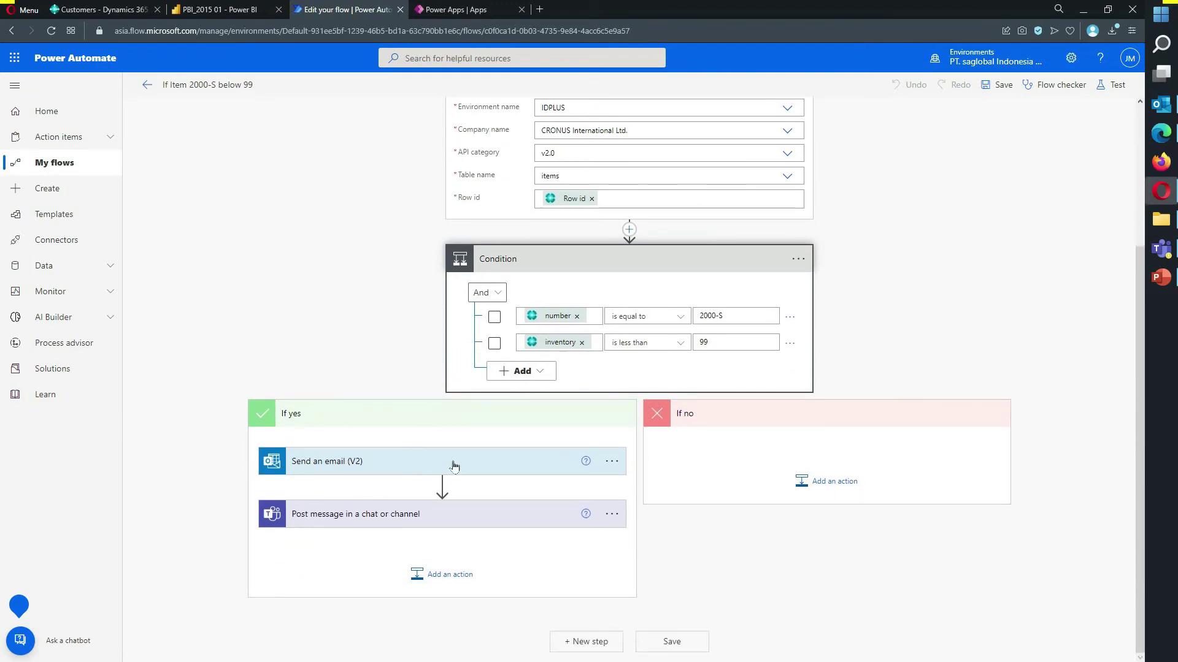
pyautogui.click(495, 461)
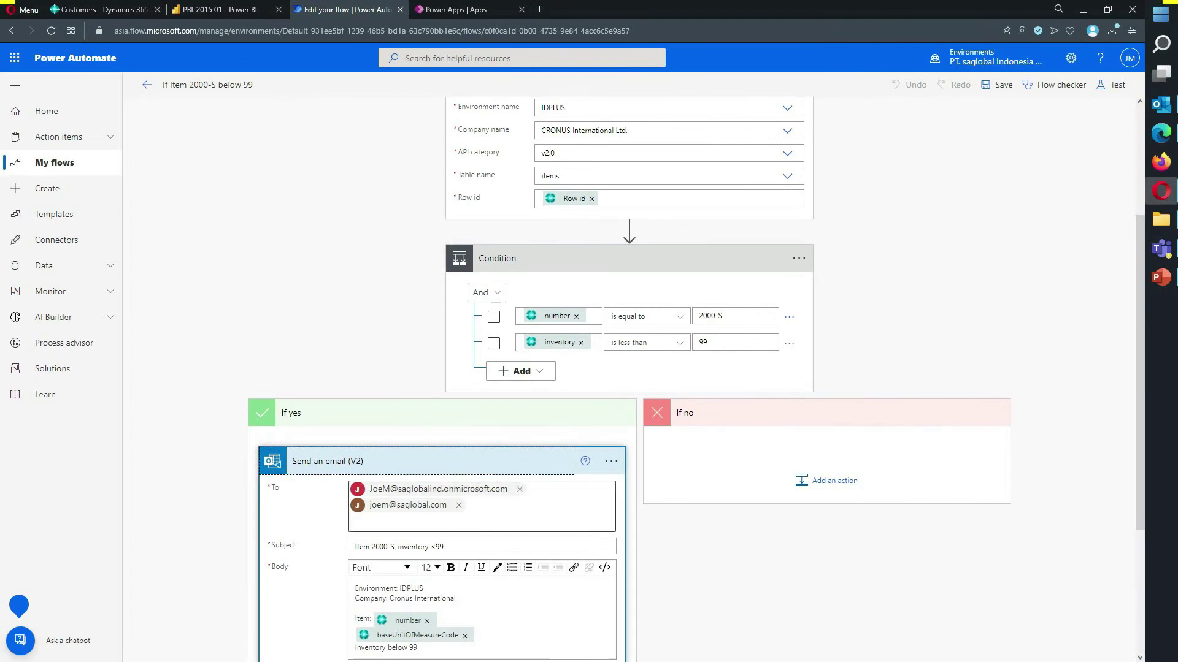
pyautogui.scroll(-3, 490, 490)
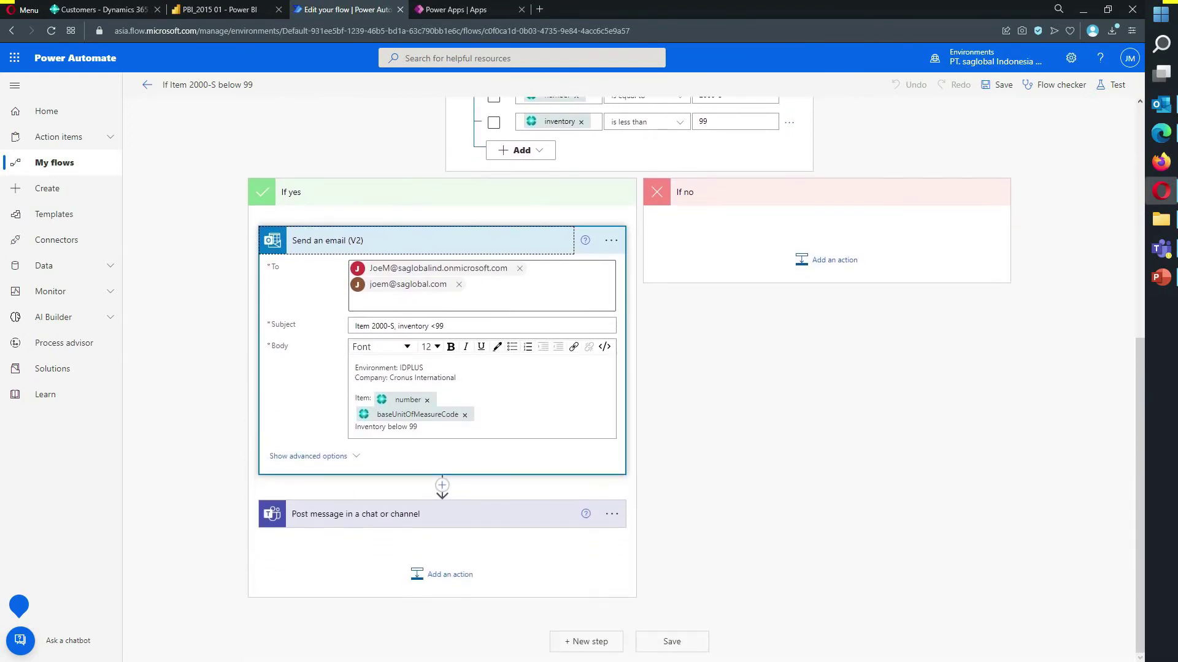
pyautogui.click(423, 518)
pyautogui.scroll(-3, 176, 528)
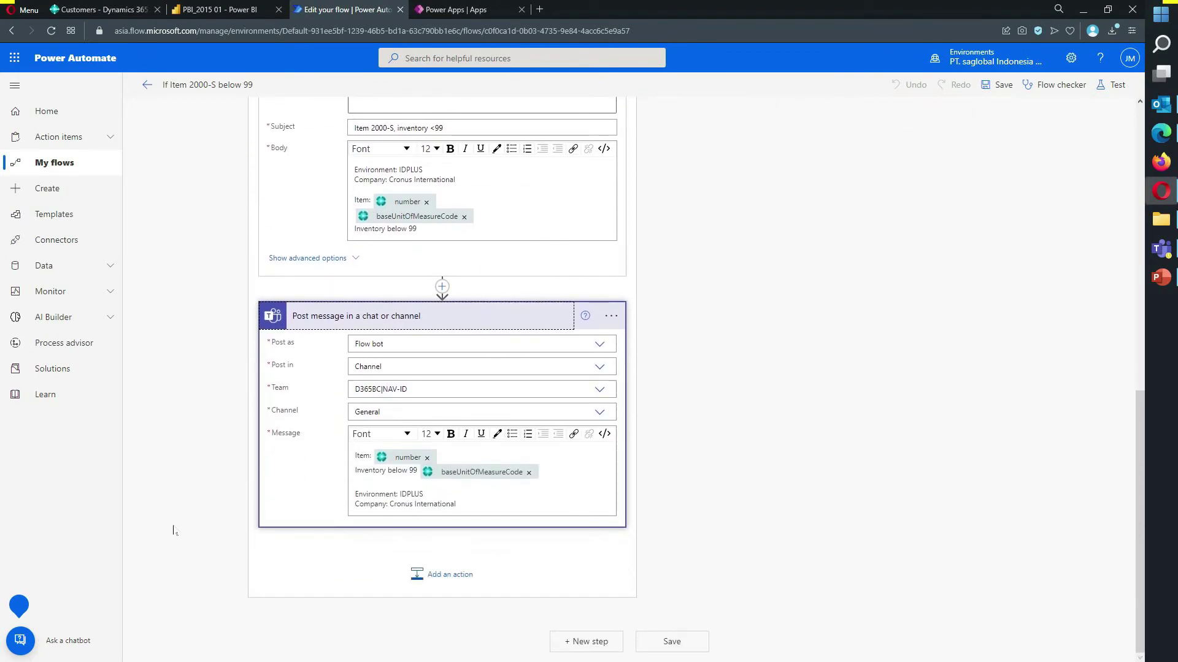
pyautogui.scroll(4, 177, 511)
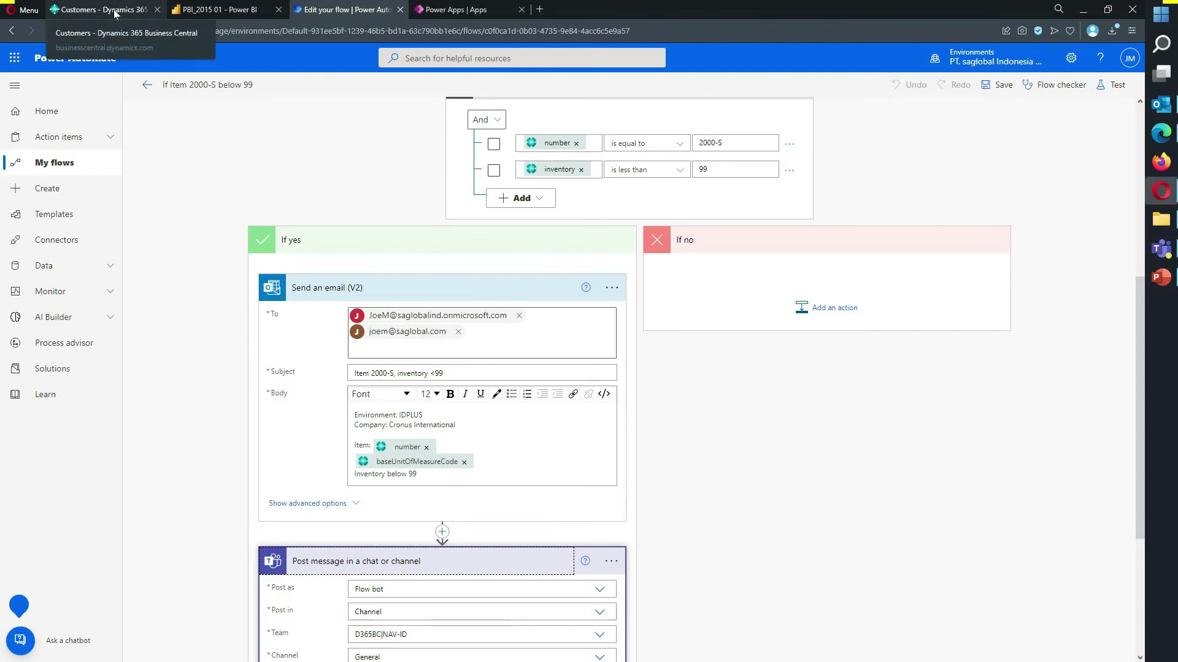
# Switch to Business Central, go to the Items list and open the Item Journals page from it
pyautogui.click(115, 14)
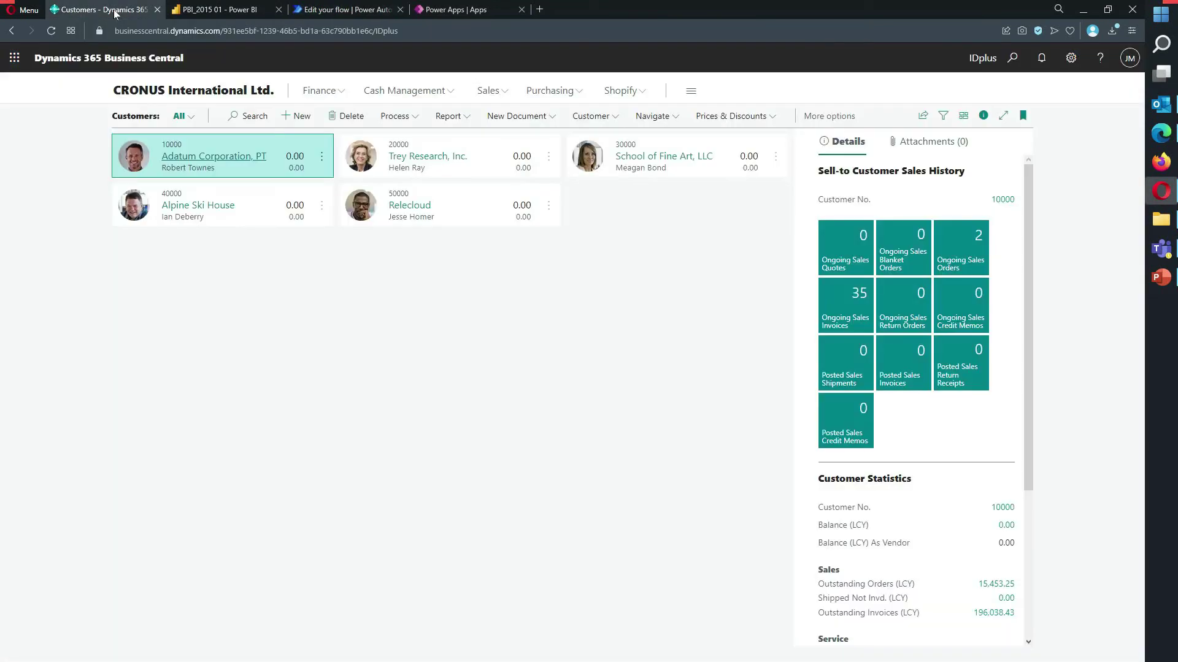
pyautogui.click(507, 90)
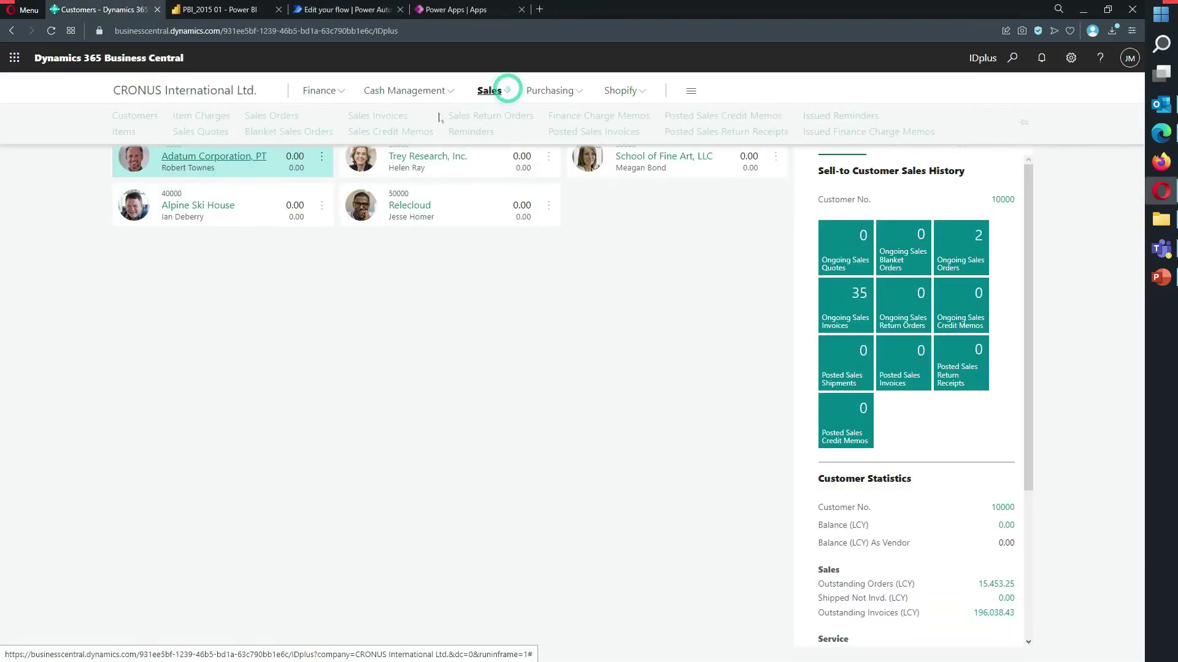
pyautogui.click(120, 132)
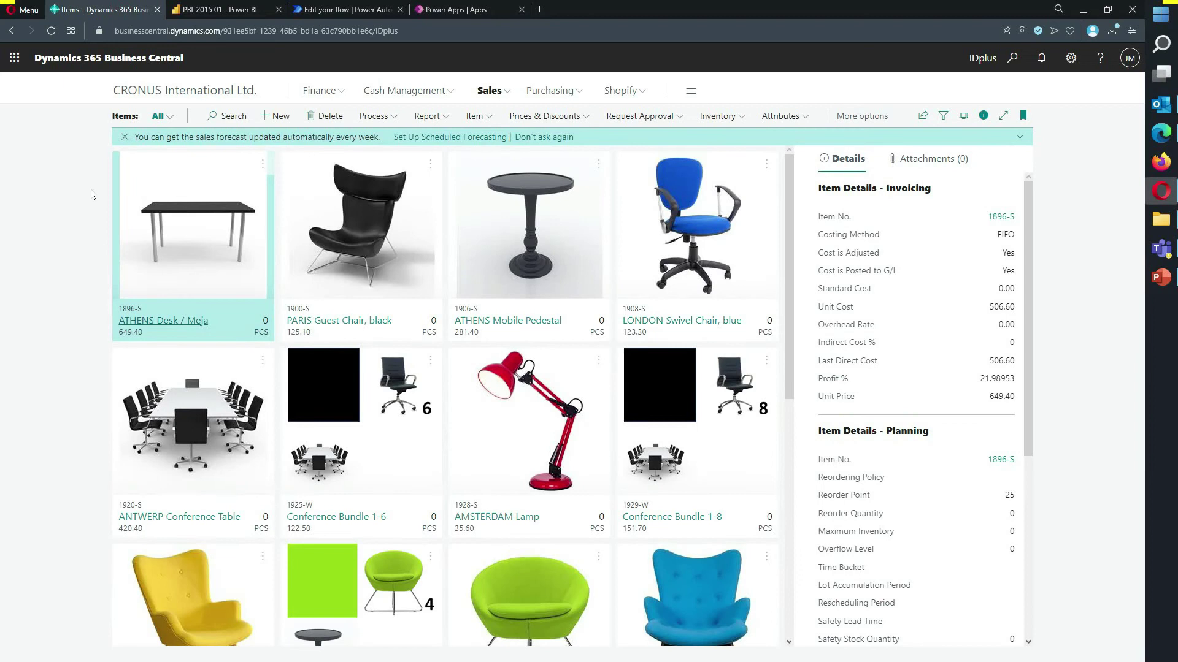
pyautogui.click(375, 116)
pyautogui.click(393, 140)
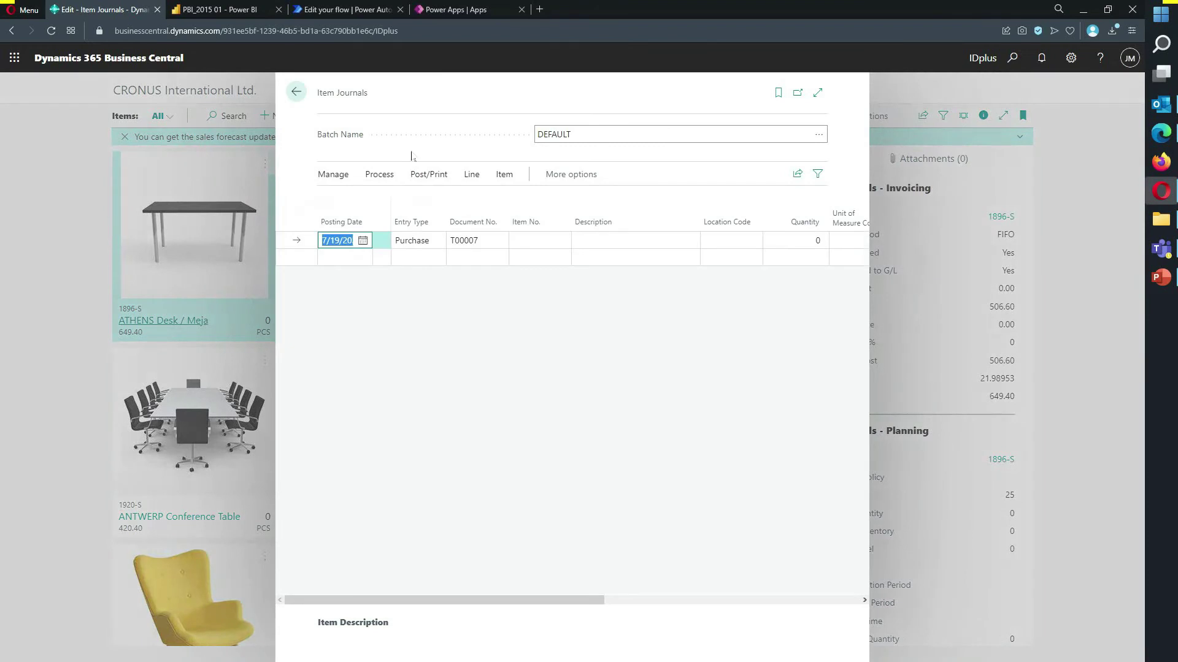
# Fill in the journal line as a negative adjustment of item 2000-S at location MAIN with quantity 1
pyautogui.press('Tab')
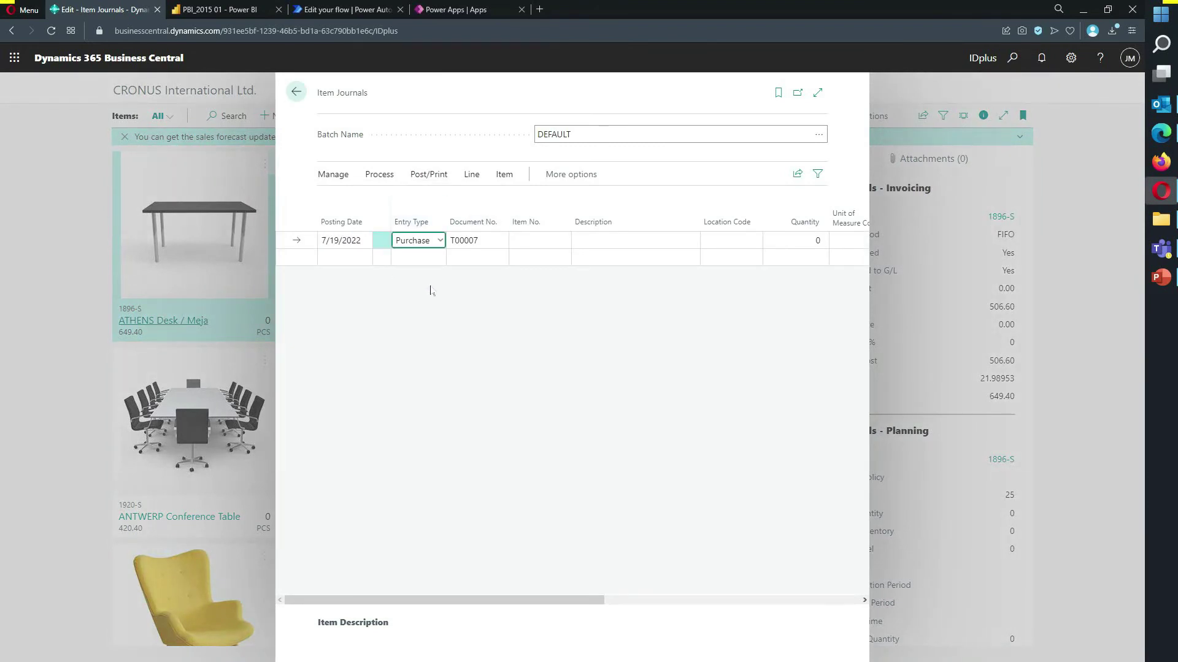
pyautogui.press('n')
pyautogui.press('Tab')
pyautogui.press('Tab')
pyautogui.write('20')
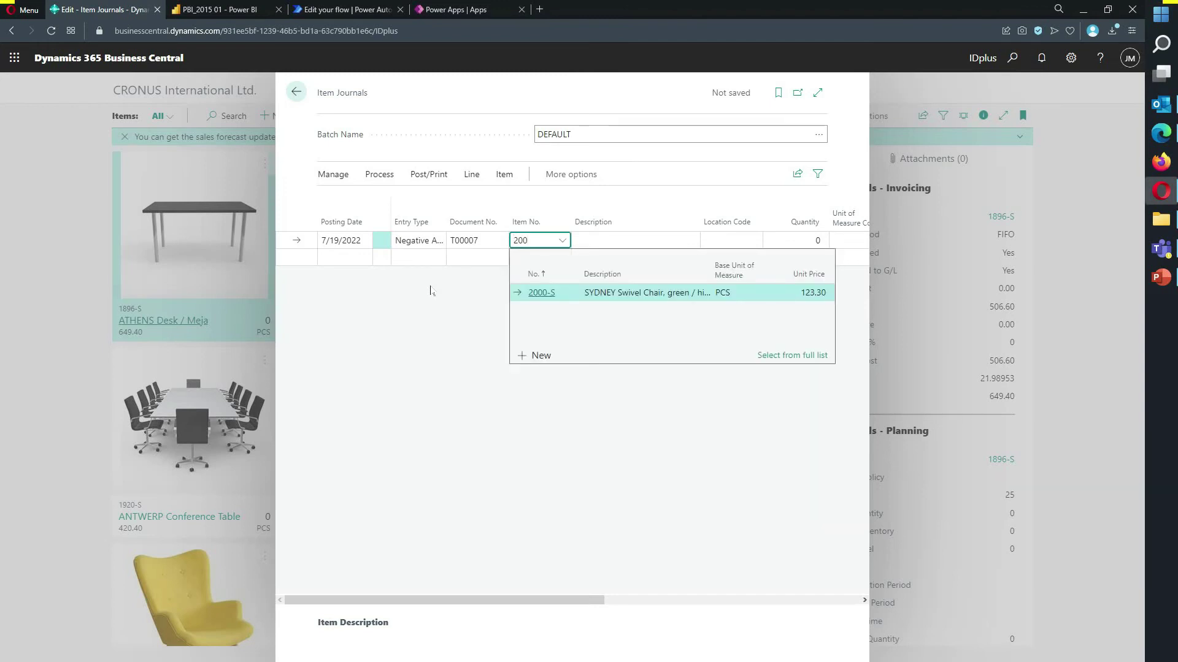
pyautogui.press('Tab')
pyautogui.press('Tab')
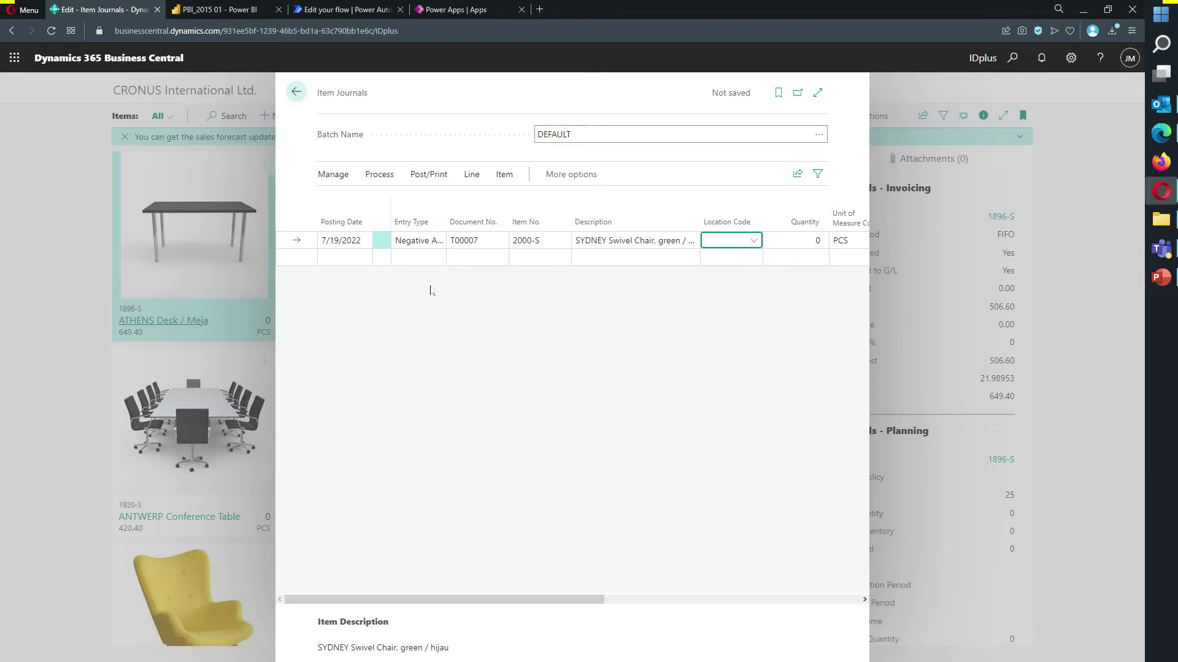
pyautogui.write('m')
pyautogui.press('Tab')
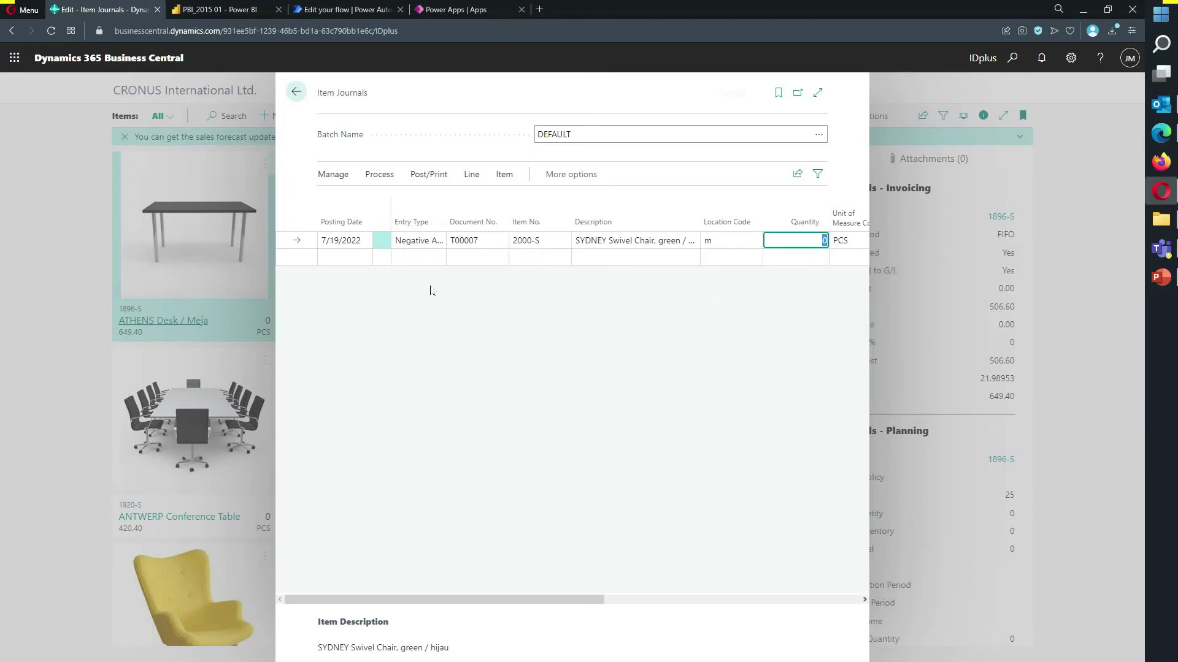
pyautogui.write('1')
pyautogui.press('Tab')
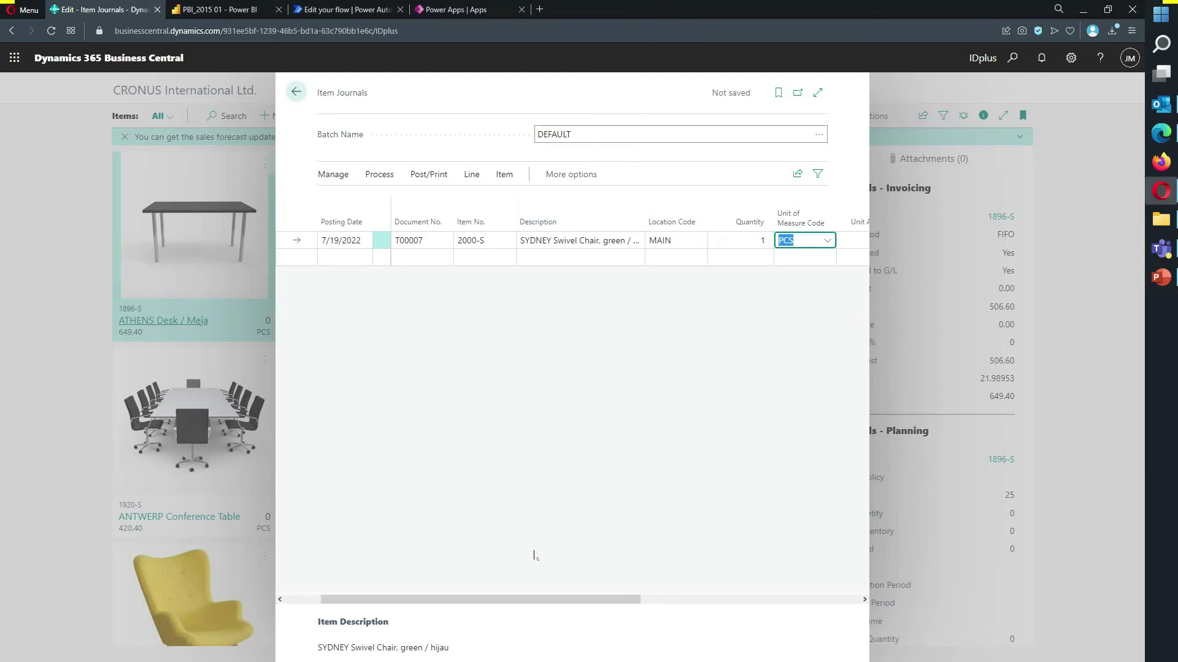
pyautogui.moveTo(560, 603)
pyautogui.mouseDown()
pyautogui.moveTo(775, 607)
pyautogui.moveTo(544, 619)
pyautogui.mouseUp()
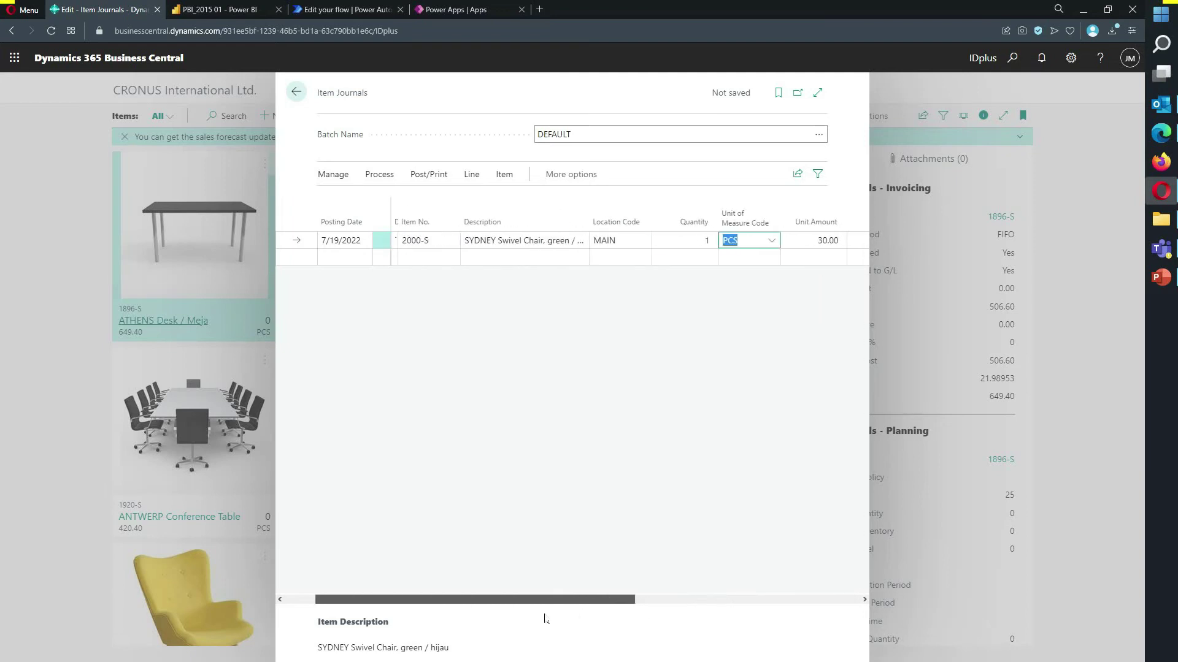
# Post the item journal line without printing, and return to the Items list
pyautogui.click(425, 175)
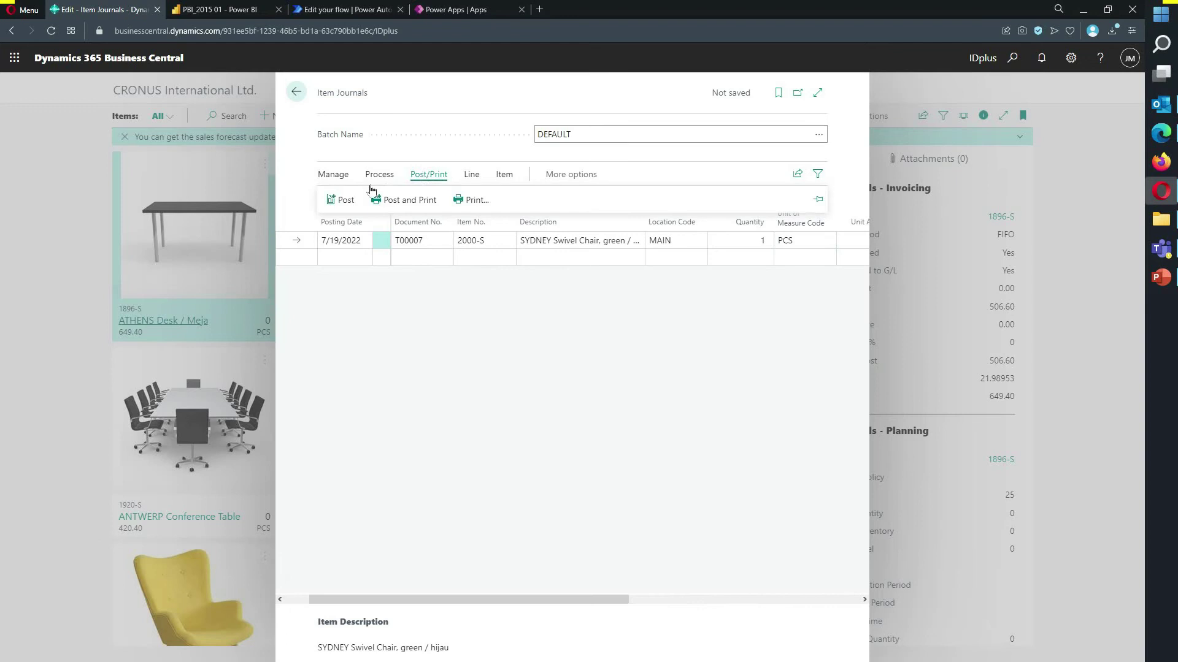
pyautogui.click(339, 199)
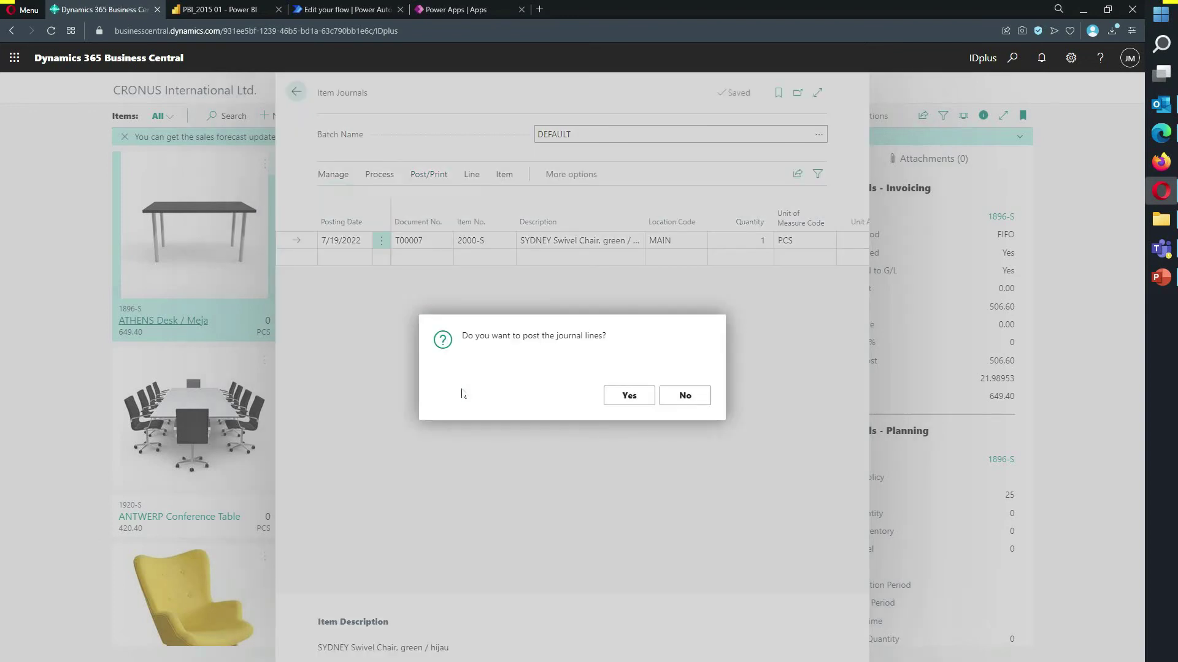
pyautogui.click(629, 395)
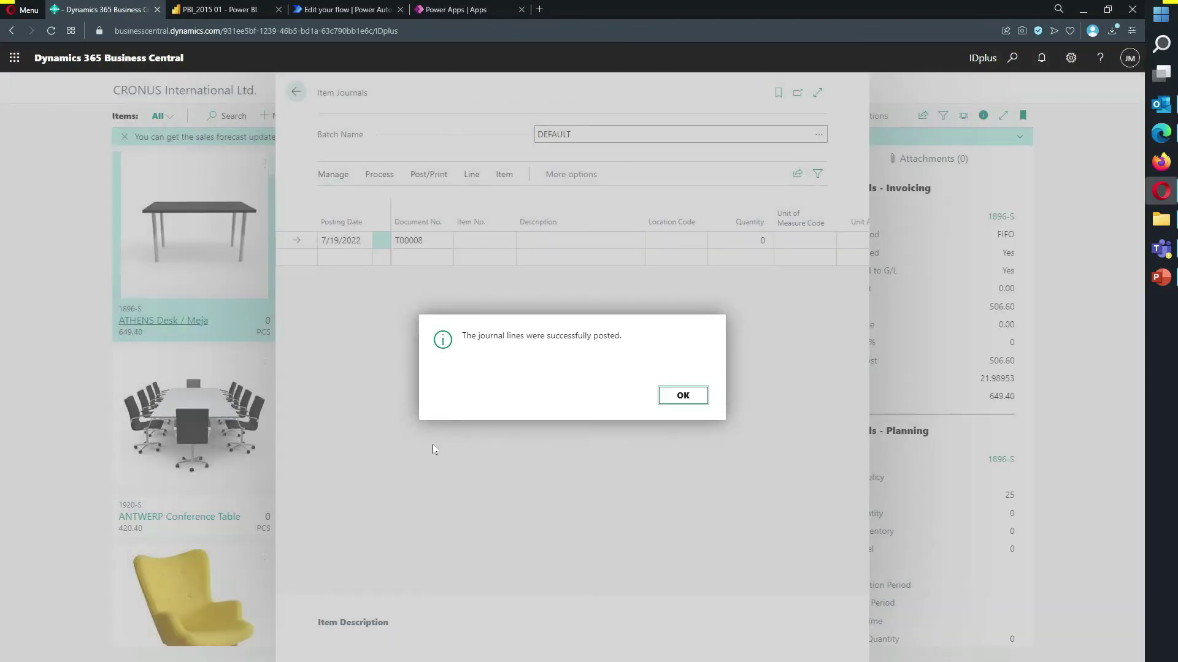
pyautogui.click(683, 396)
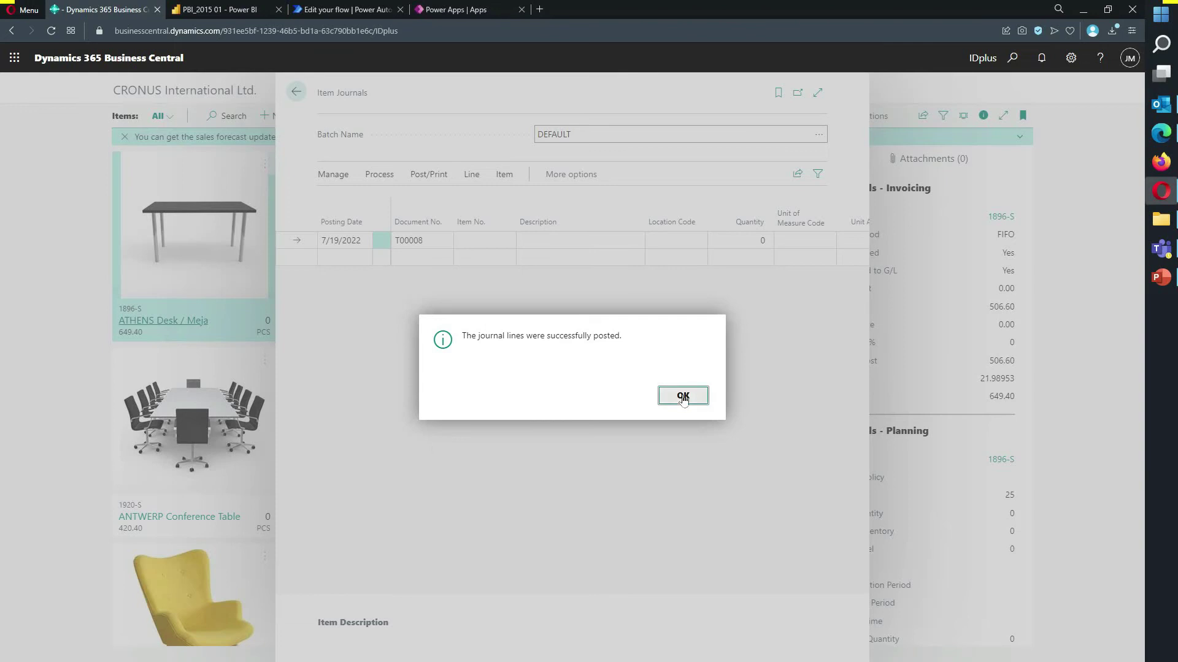
pyautogui.click(296, 92)
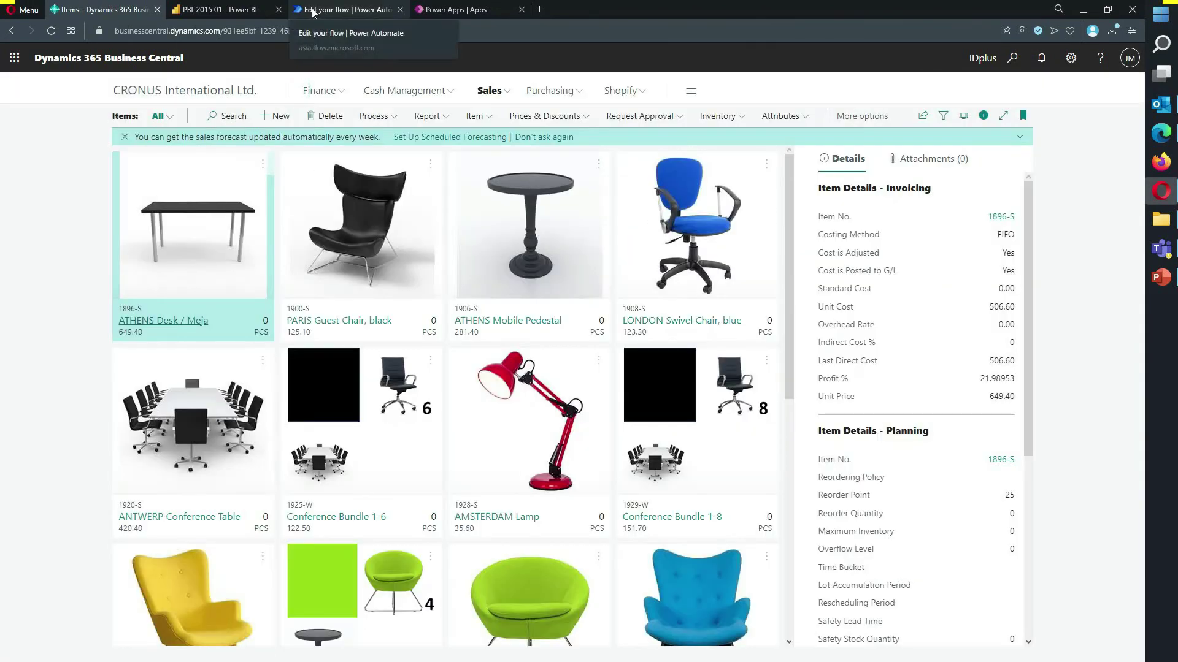
# Switch to Power Automate, return to the details page of "If Item 2000-S below 99" and refresh its run history
pyautogui.click(313, 12)
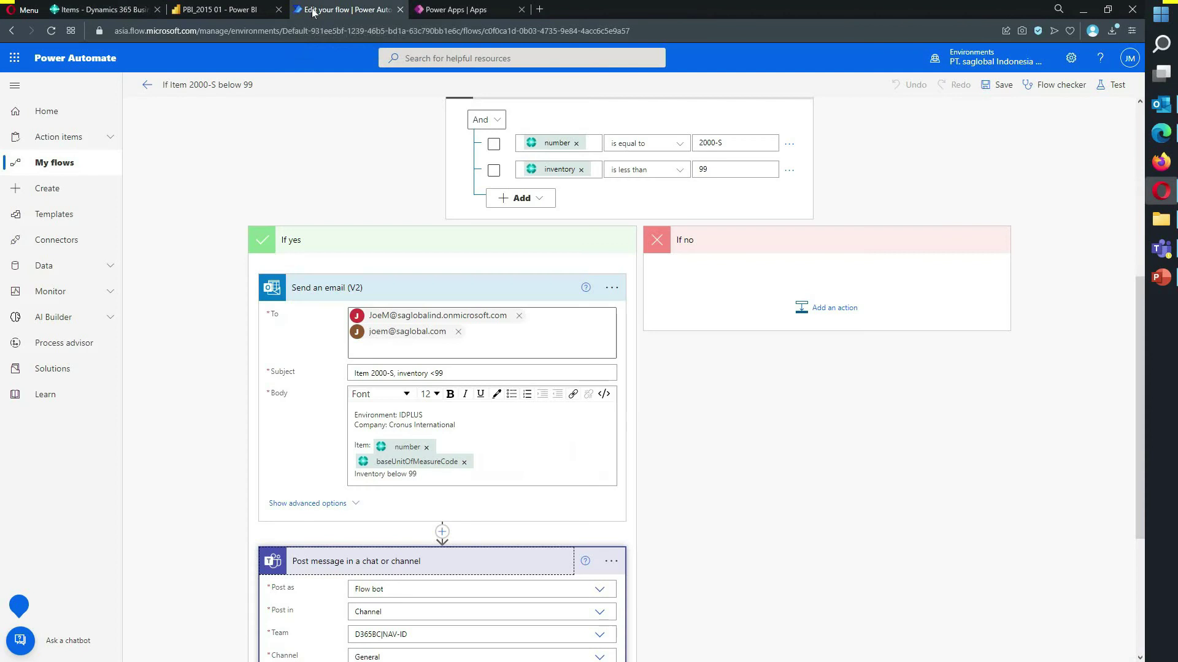
pyautogui.click(146, 86)
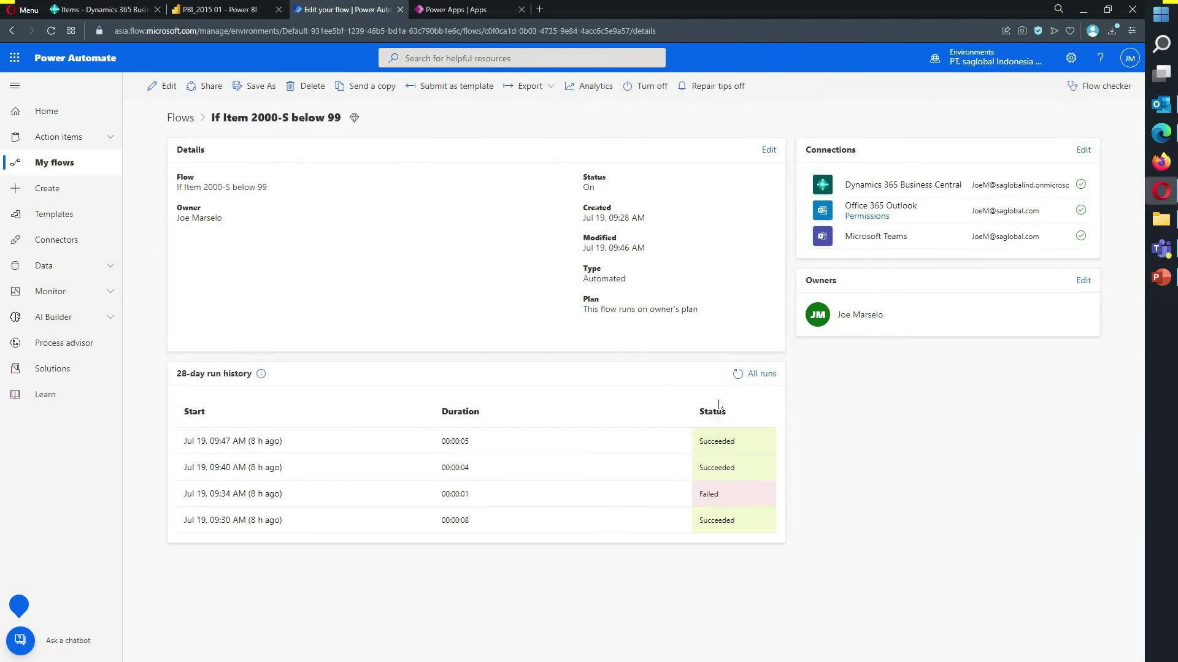
pyautogui.click(736, 375)
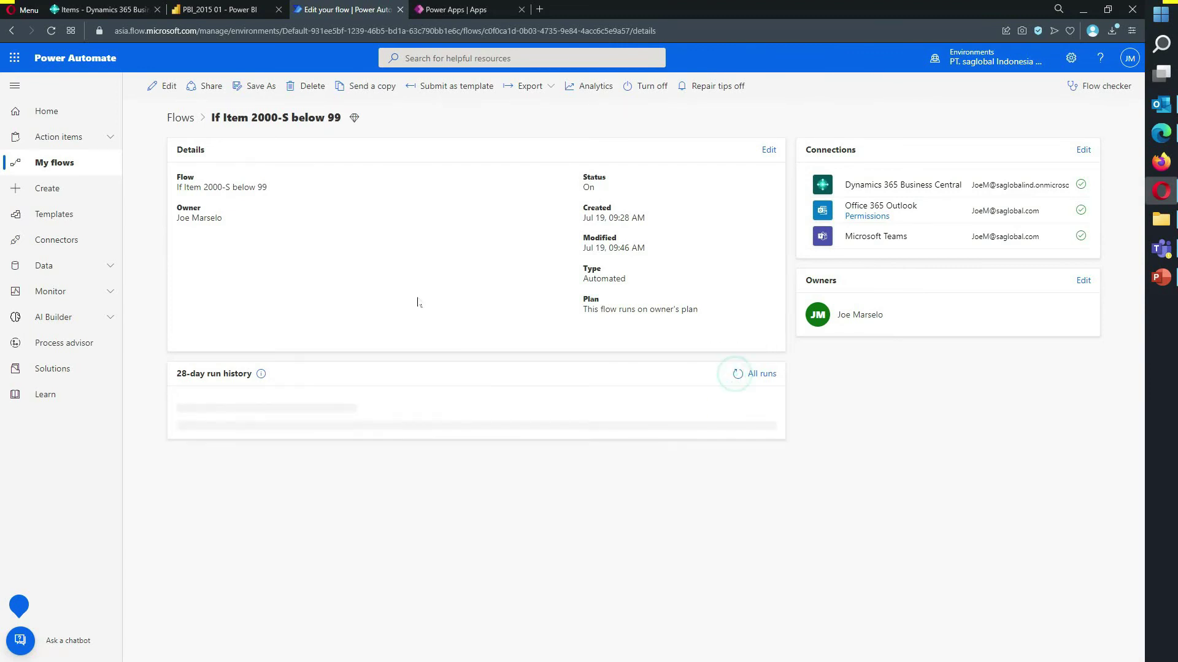
pyautogui.click(736, 375)
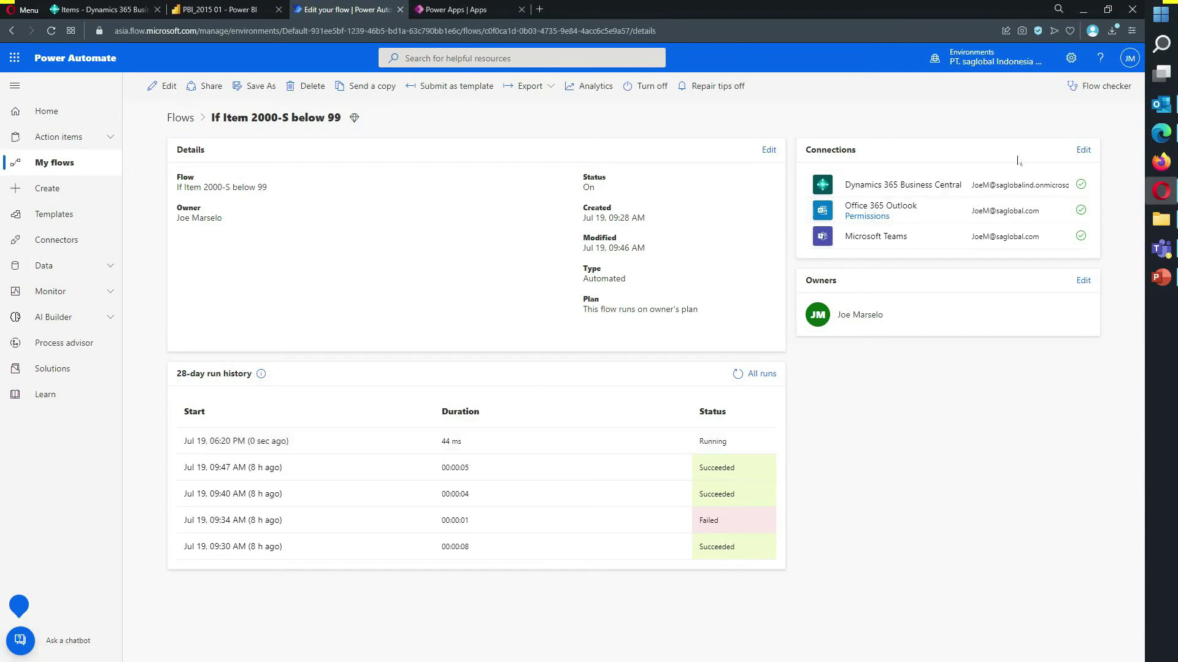
# Switch to Outlook, shift the Notepad window slightly aside, and open the unread "Item 2000-S, inventory <99" email
pyautogui.click(1161, 104)
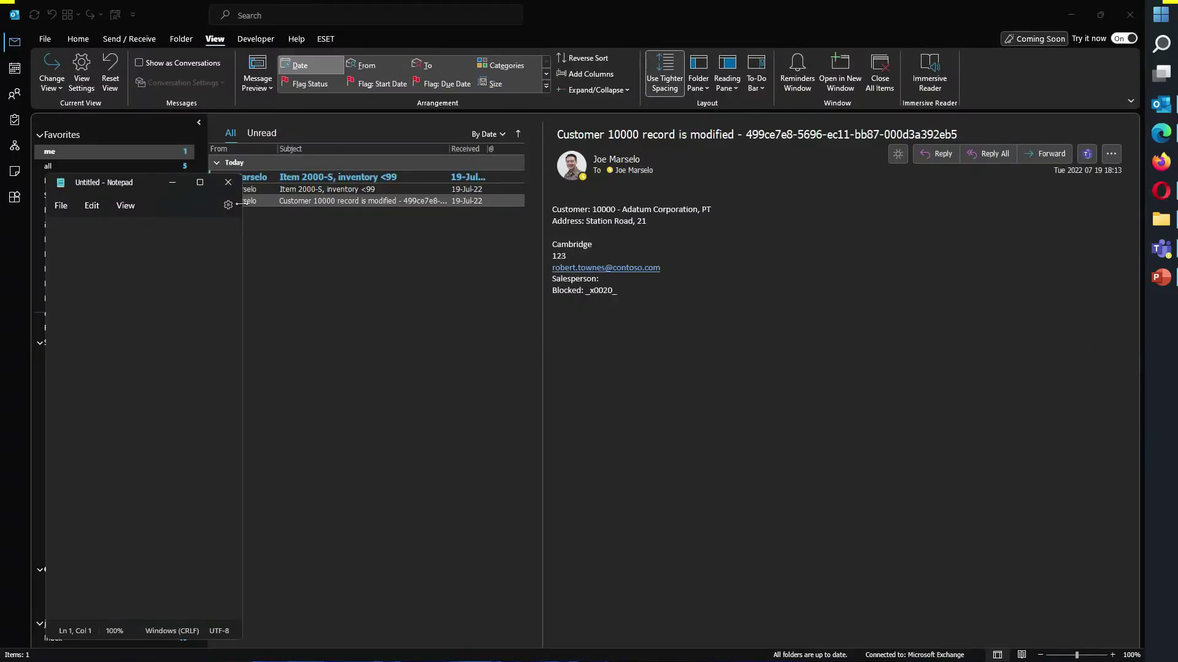
pyautogui.click(113, 183)
pyautogui.moveTo(113, 183); pyautogui.dragTo(108, 191)
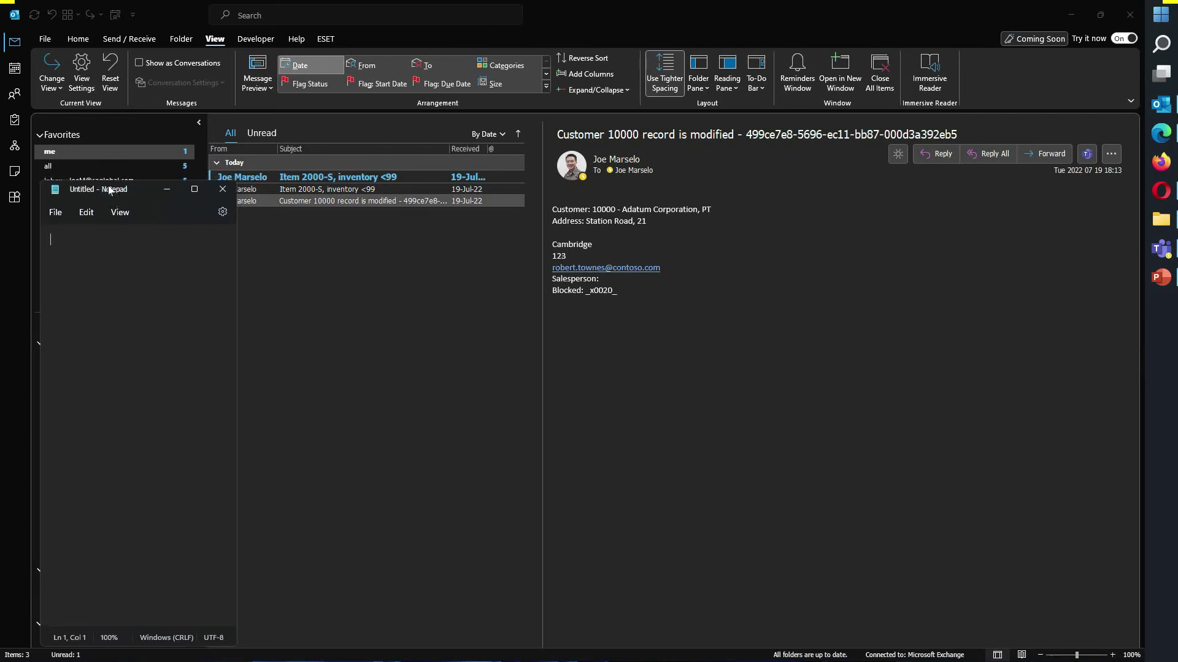
pyautogui.click(309, 179)
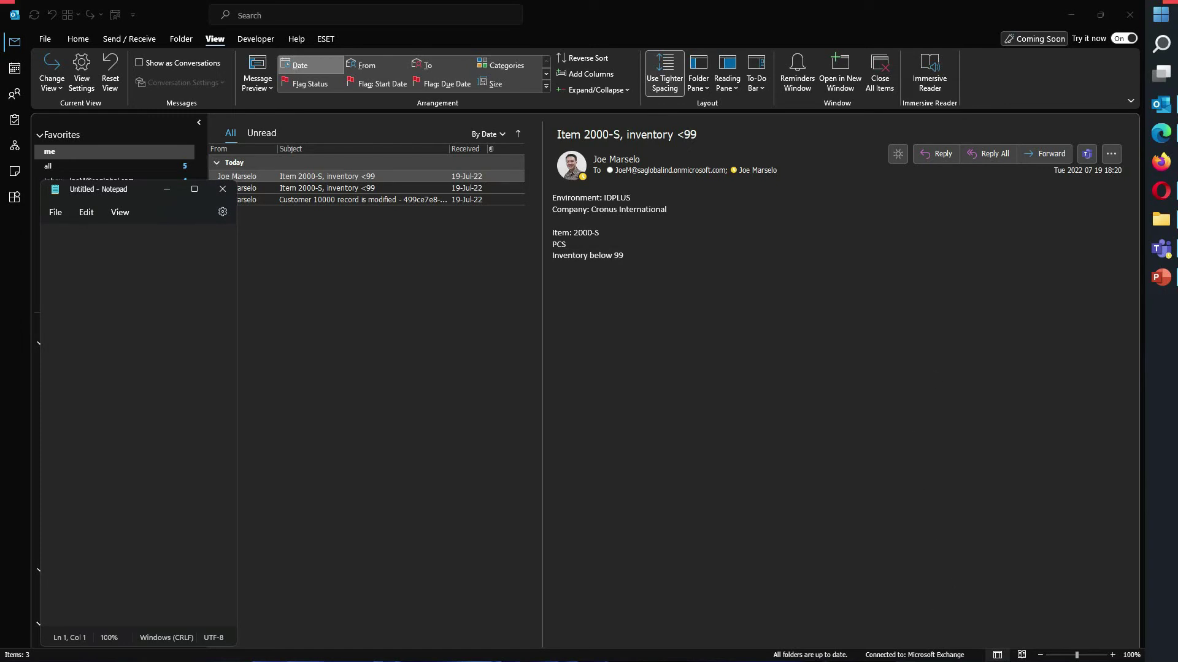
# Switch to Teams and expand the full item 2000-S inventory message in the General channel
pyautogui.click(1161, 248)
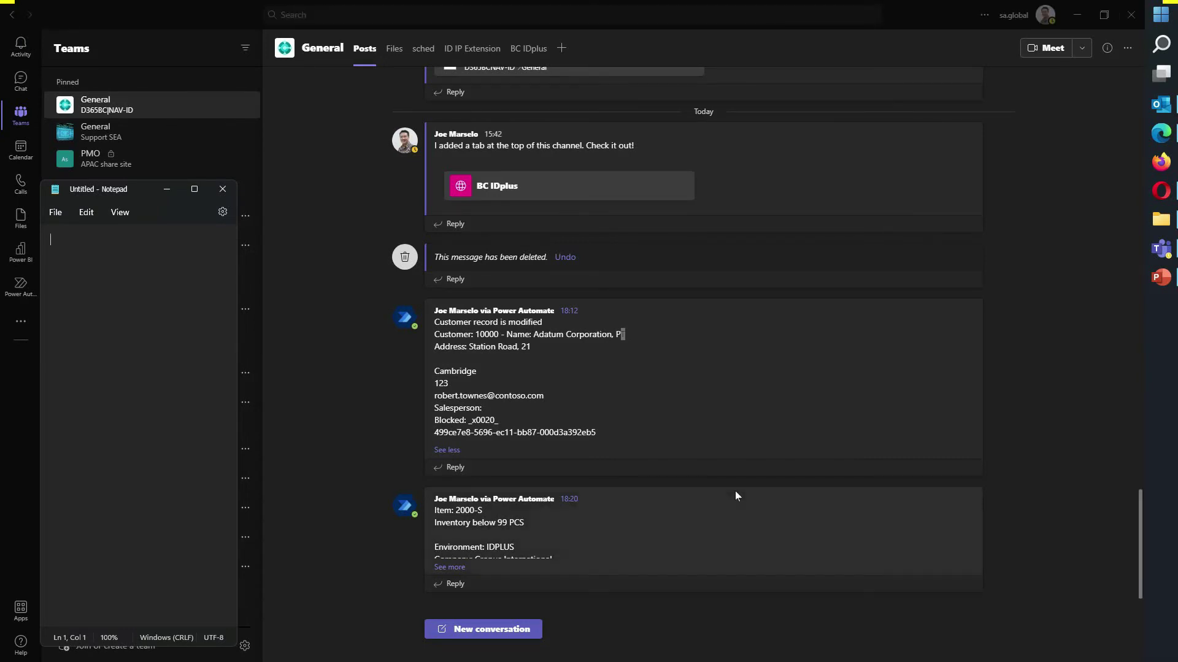
pyautogui.moveTo(735, 495)
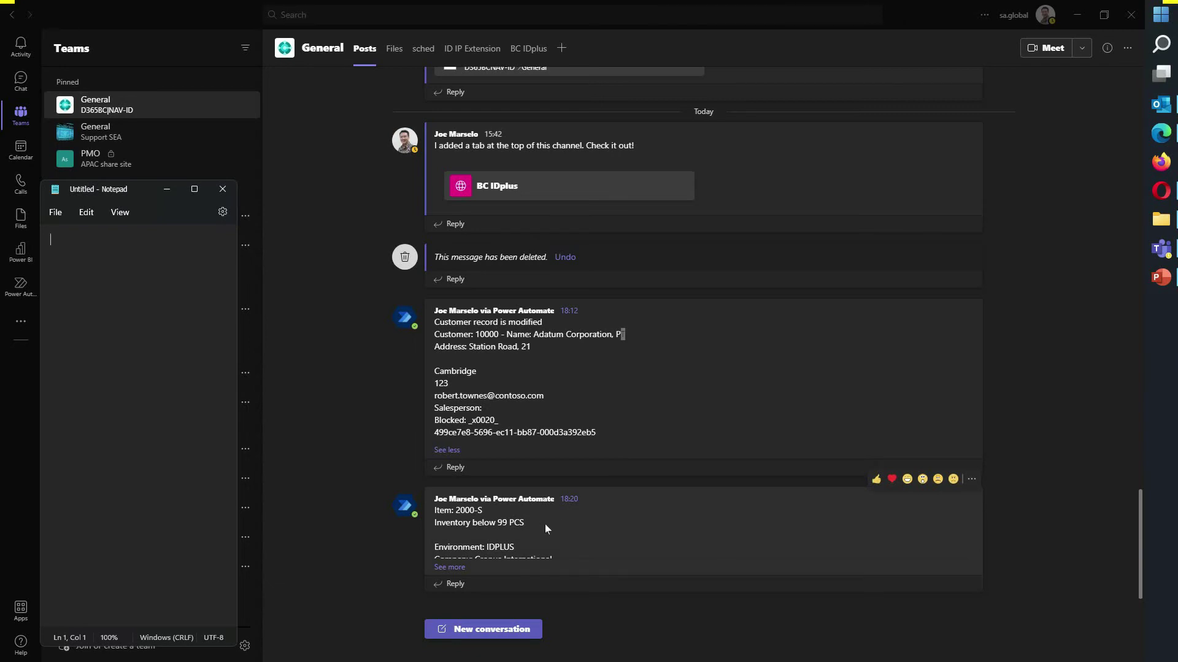
pyautogui.click(450, 566)
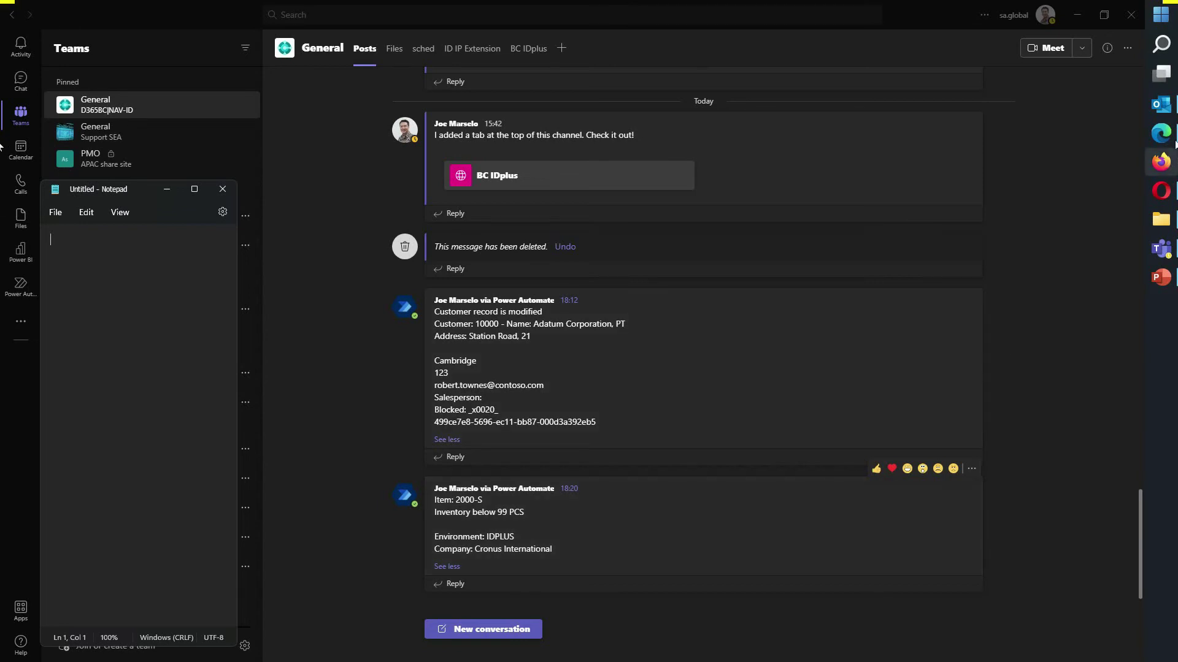
pyautogui.moveTo(1163, 136)
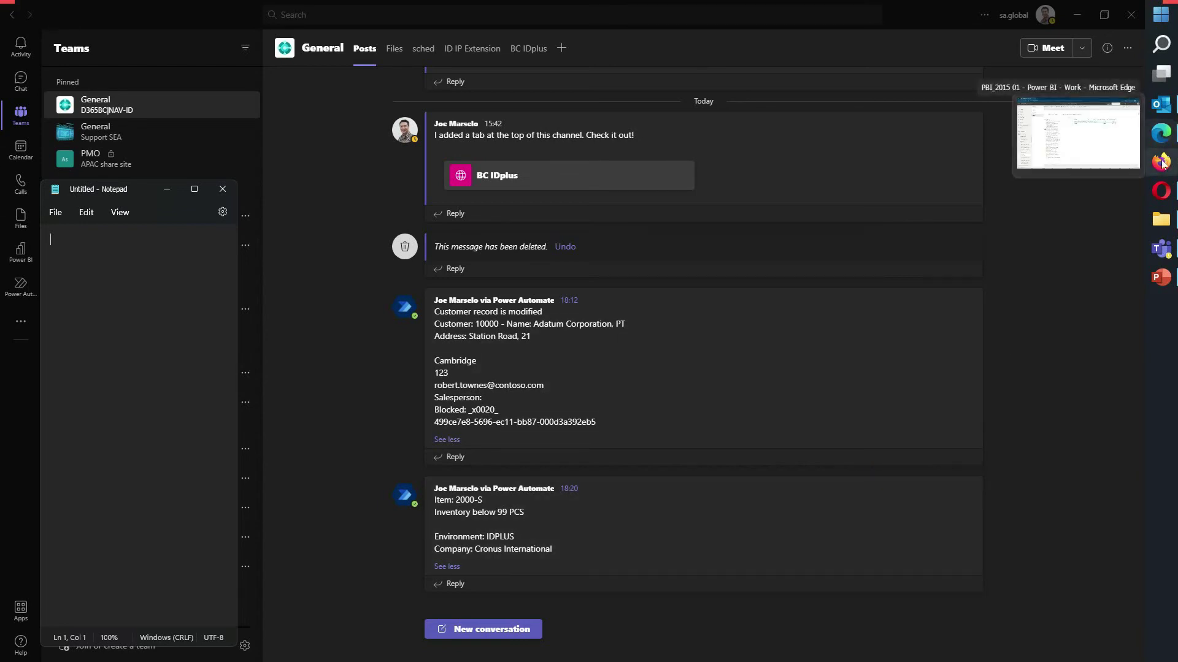
# Switch to Power Automate and return to the flows list, then open the Item BC canvas app from Power Apps
pyautogui.click(1162, 191)
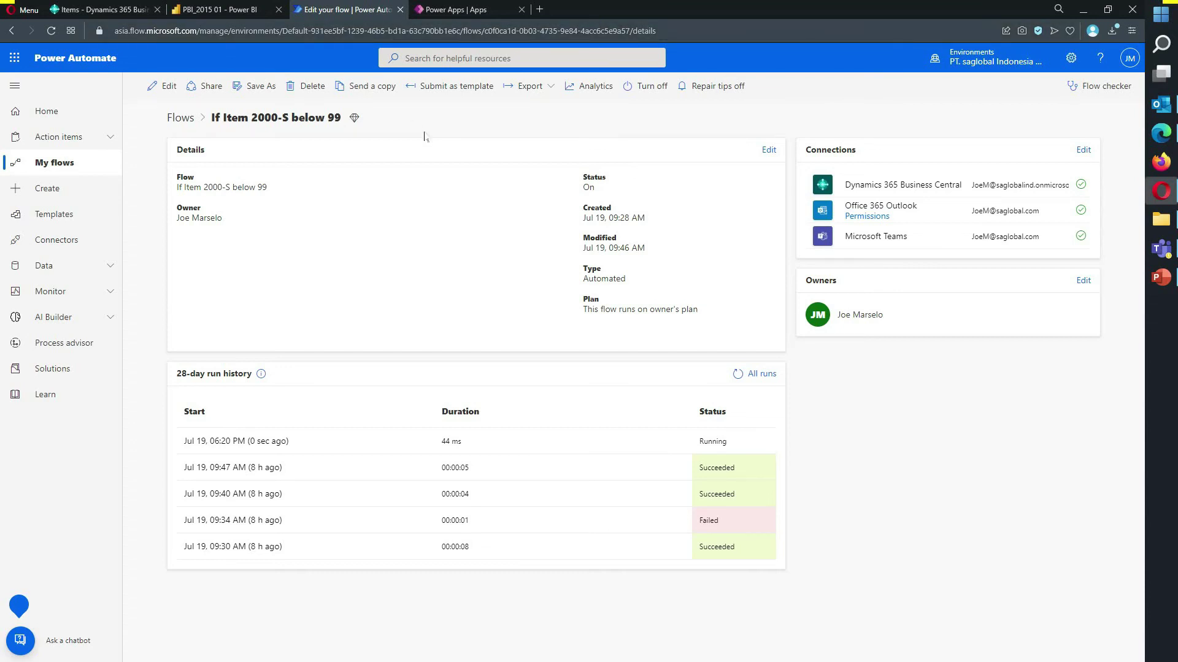
pyautogui.click(47, 163)
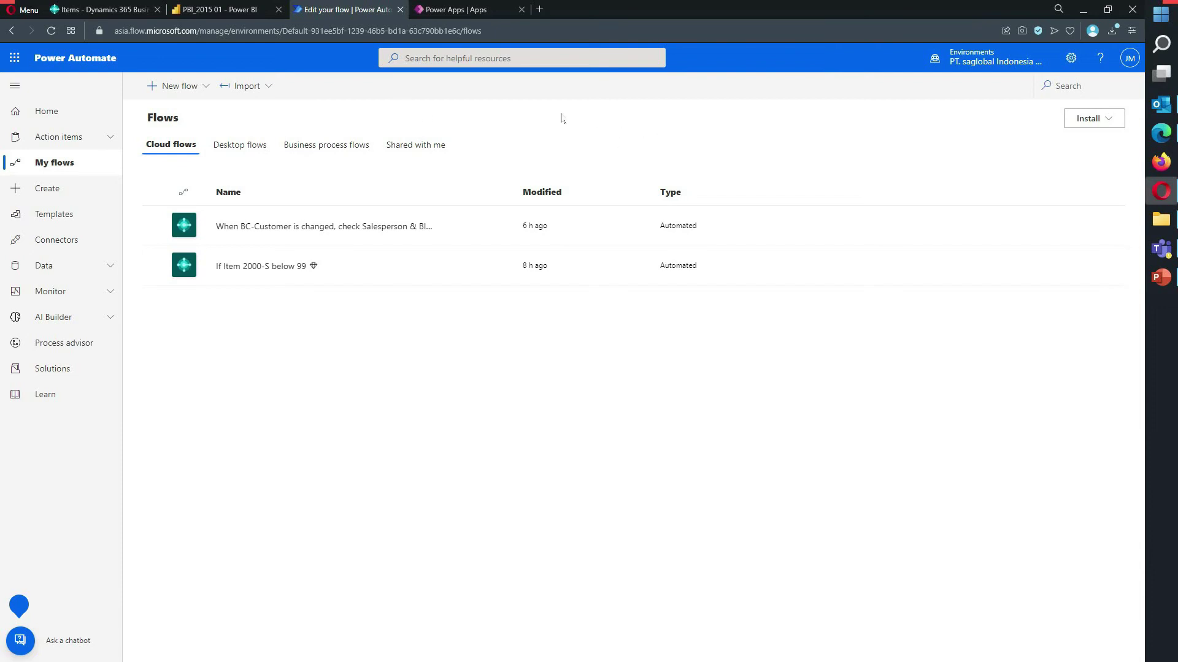
pyautogui.hotkey('ctrl', 'Tab')
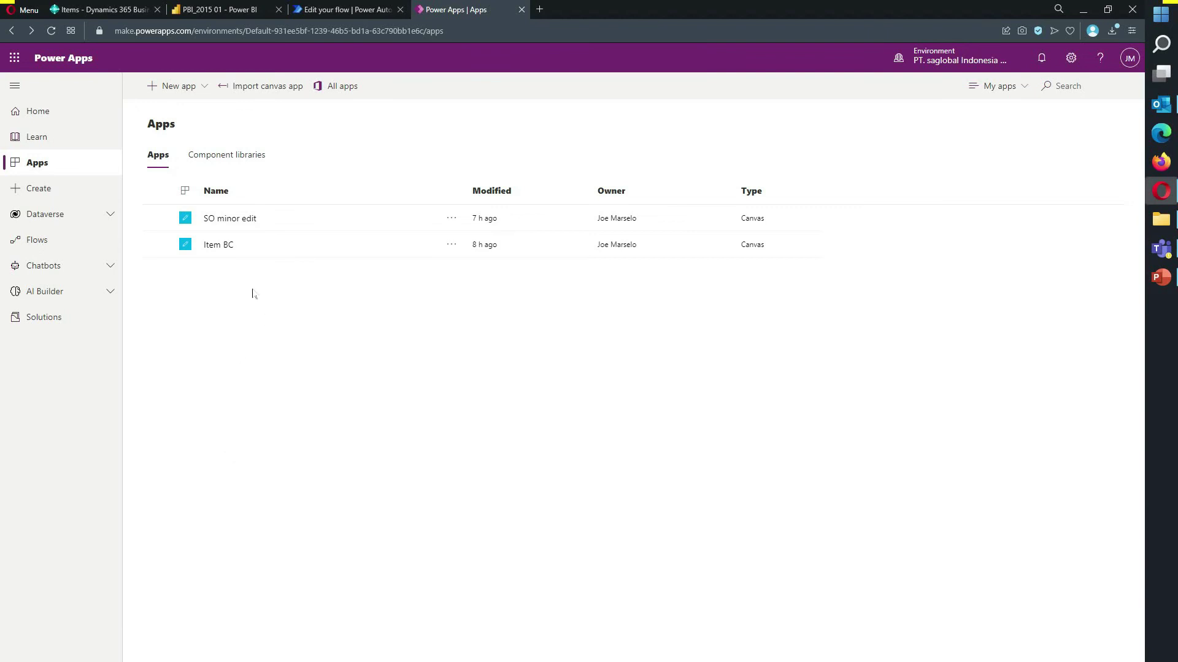
pyautogui.click(218, 246)
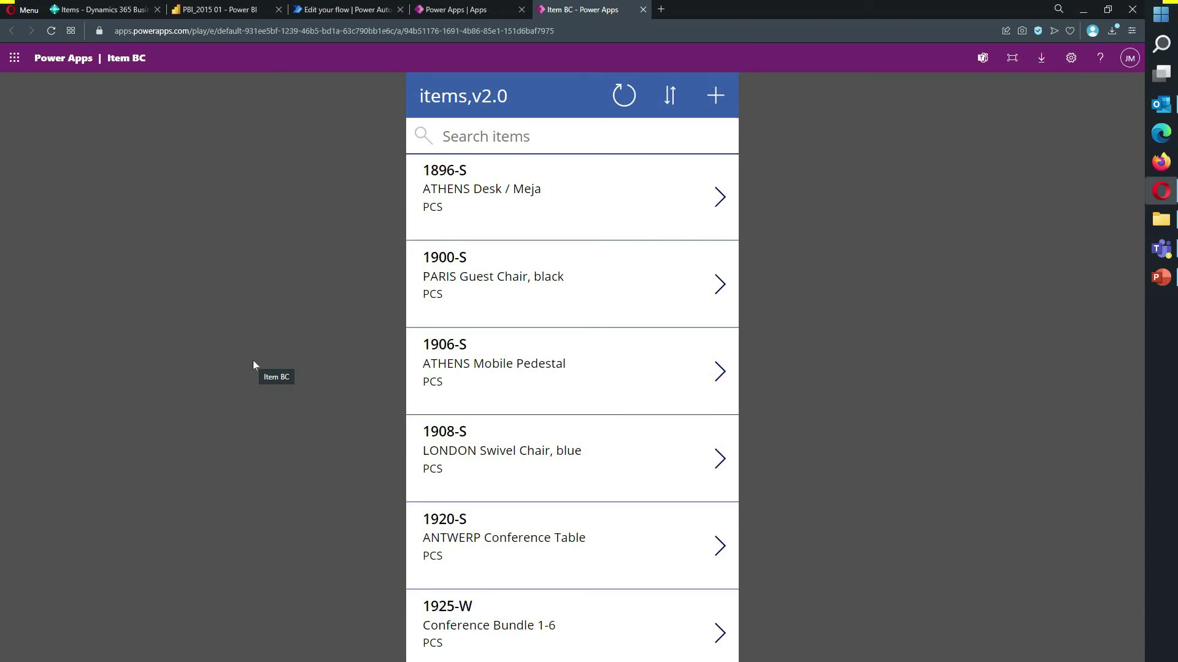
# Switch to Business Central, resume the paused session and change the Items page from tiles to the list layout
pyautogui.click(89, 10)
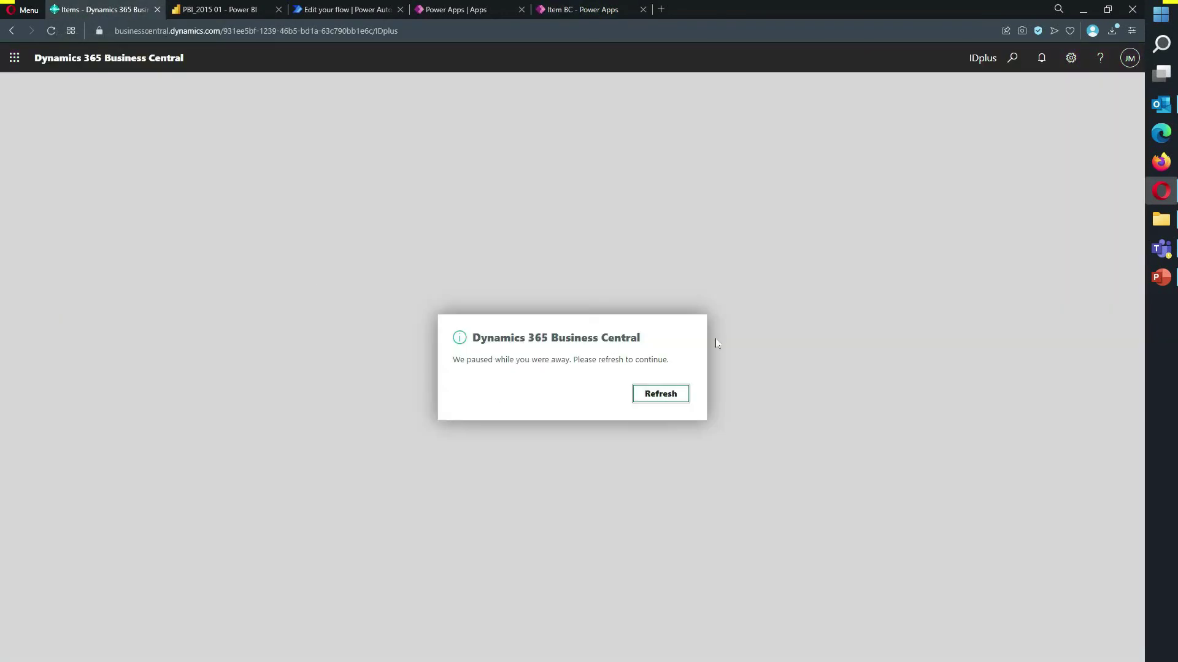
pyautogui.click(657, 396)
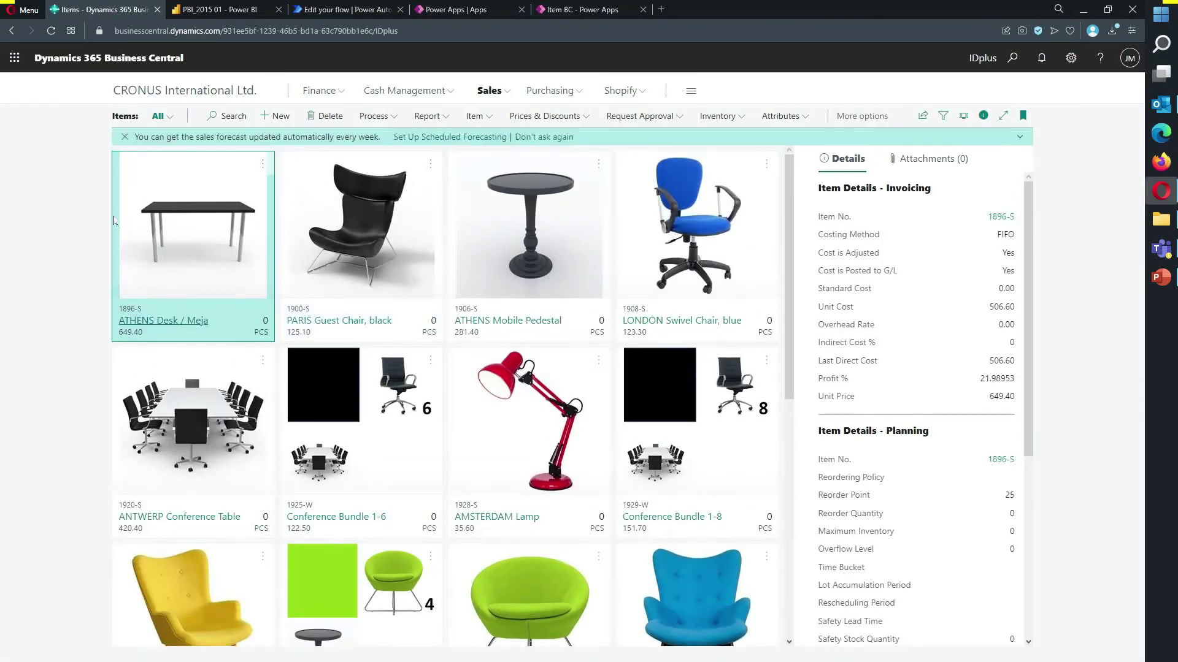
pyautogui.click(962, 118)
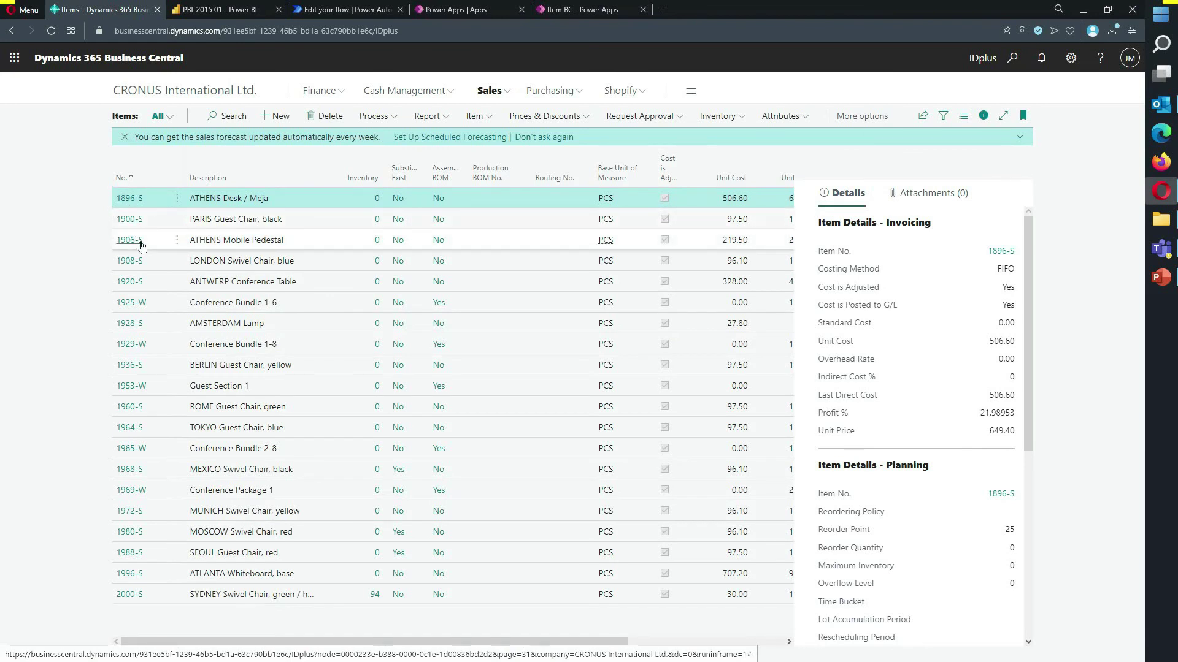
# In the Item BC app, change item 1900-S's displayName to "PARIS Guest Chair, black hitam", save it, and return to the item list
pyautogui.click(580, 9)
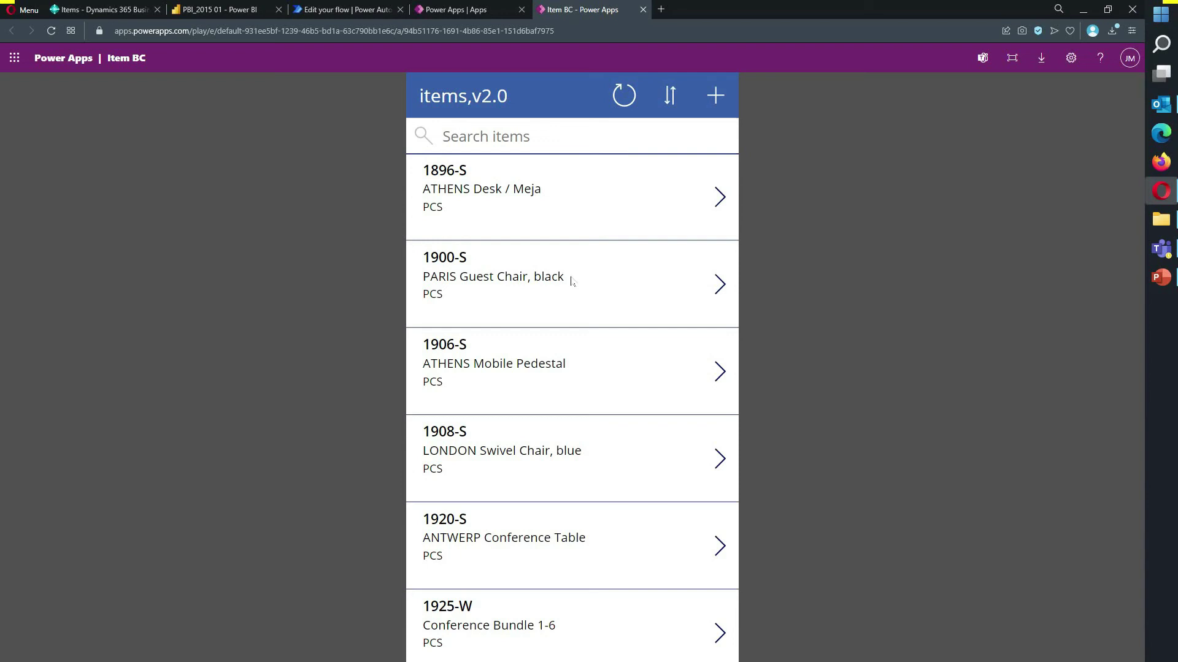
pyautogui.click(720, 285)
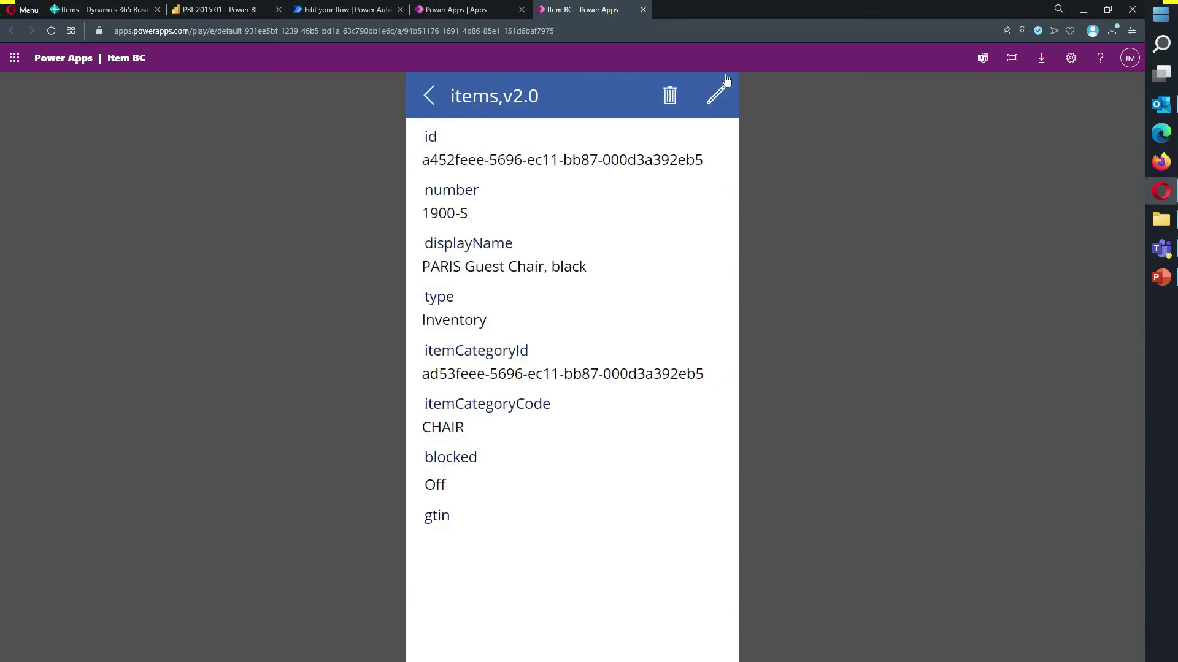
pyautogui.click(716, 97)
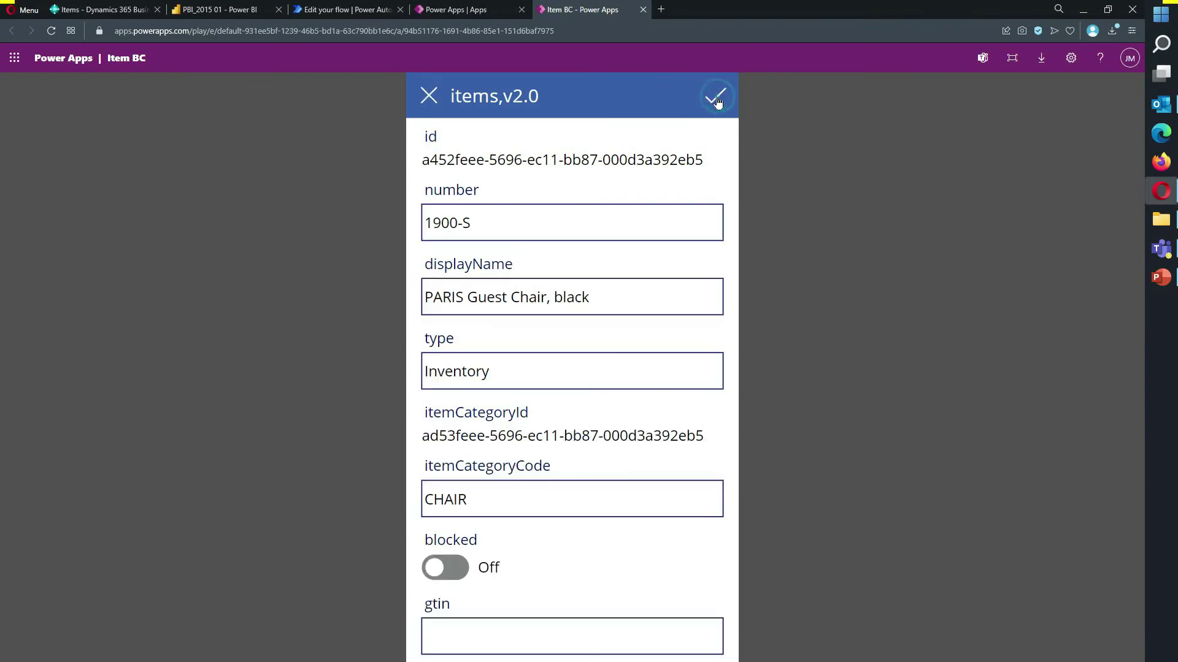
pyautogui.click(636, 288)
pyautogui.write('hitam')
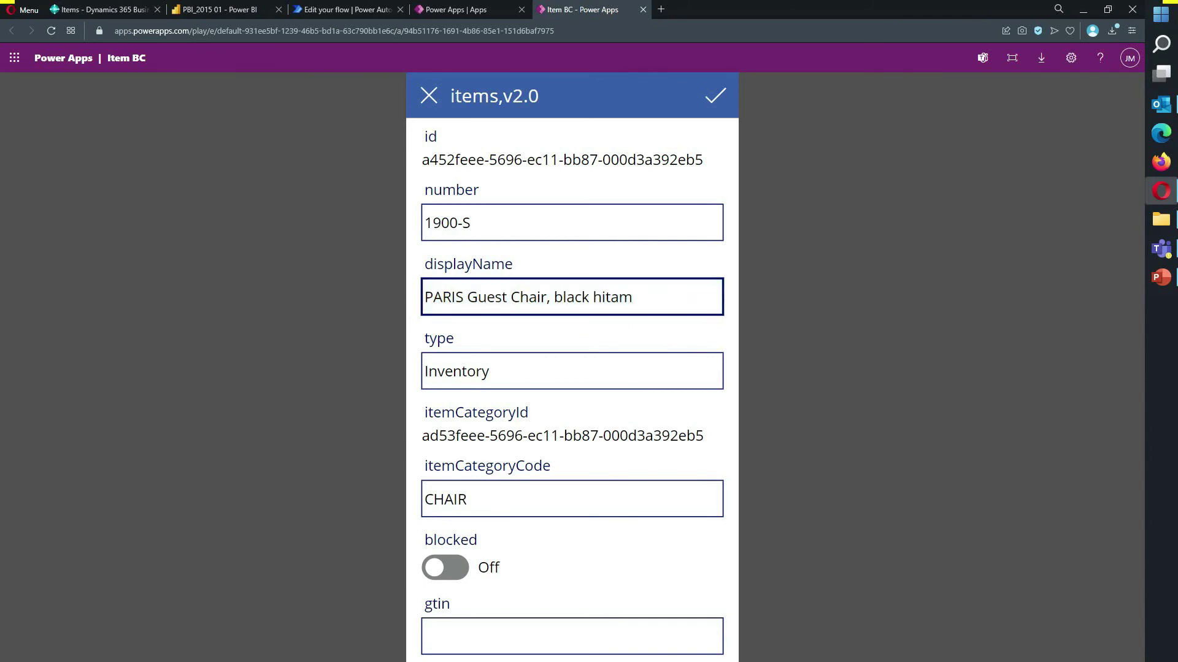
pyautogui.click(625, 411)
pyautogui.click(721, 92)
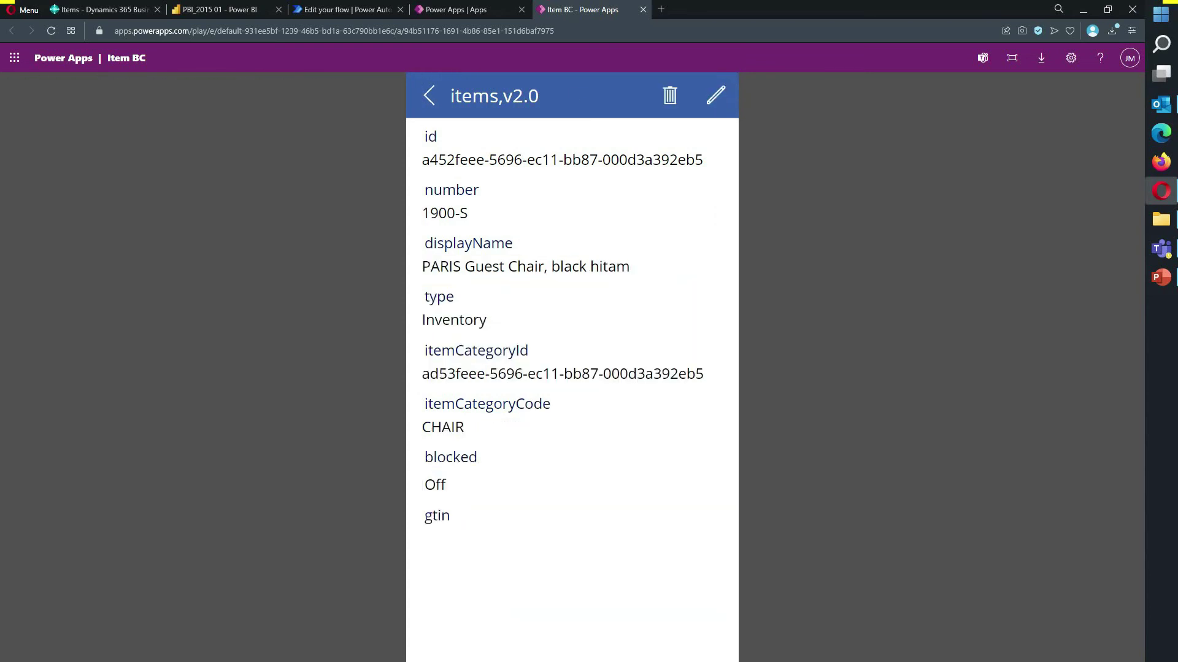
pyautogui.click(430, 97)
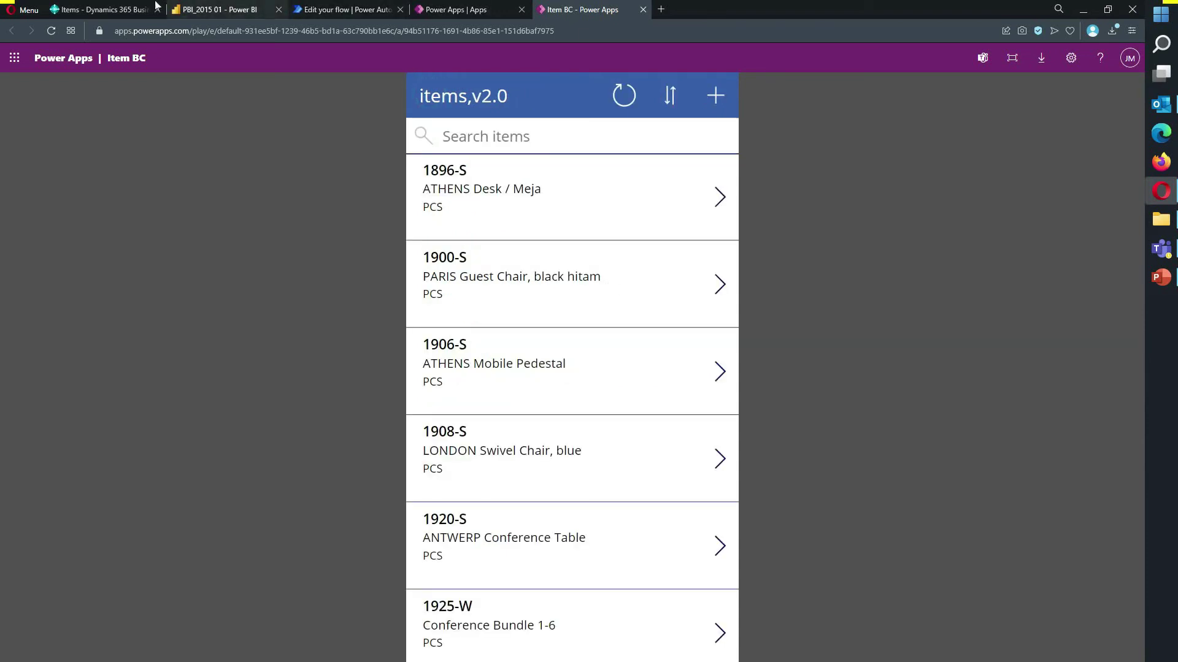
# Reload the Business Central Items list to check item 1900-S's description, and return to the Item BC app
pyautogui.click(106, 8)
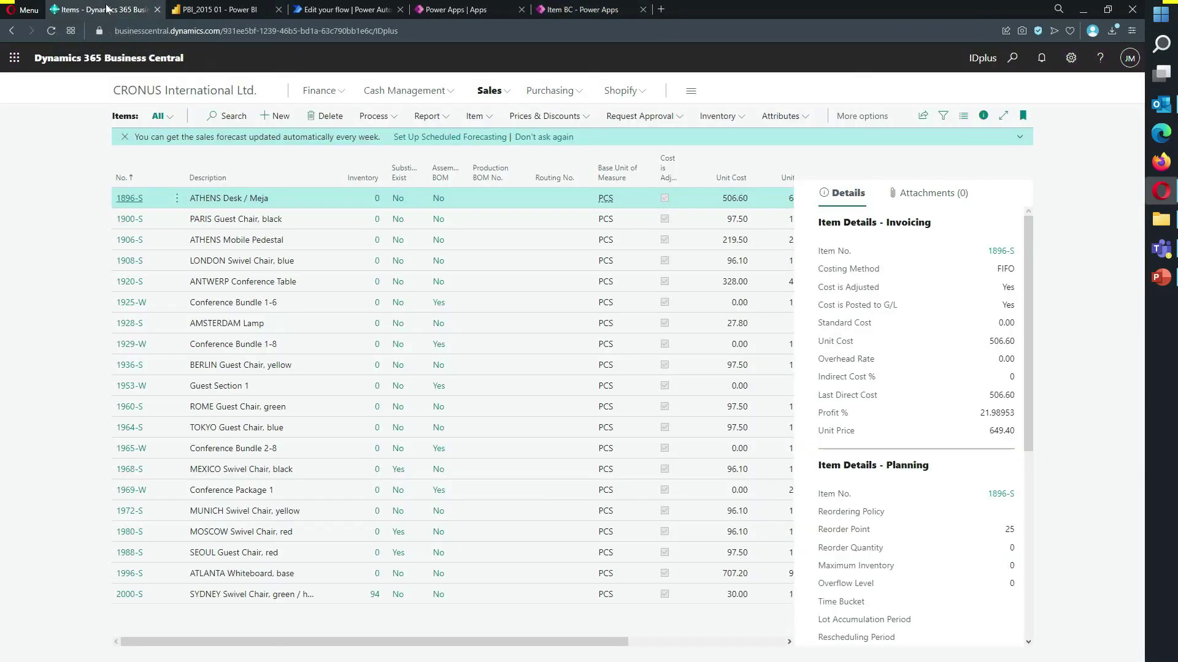
pyautogui.click(52, 31)
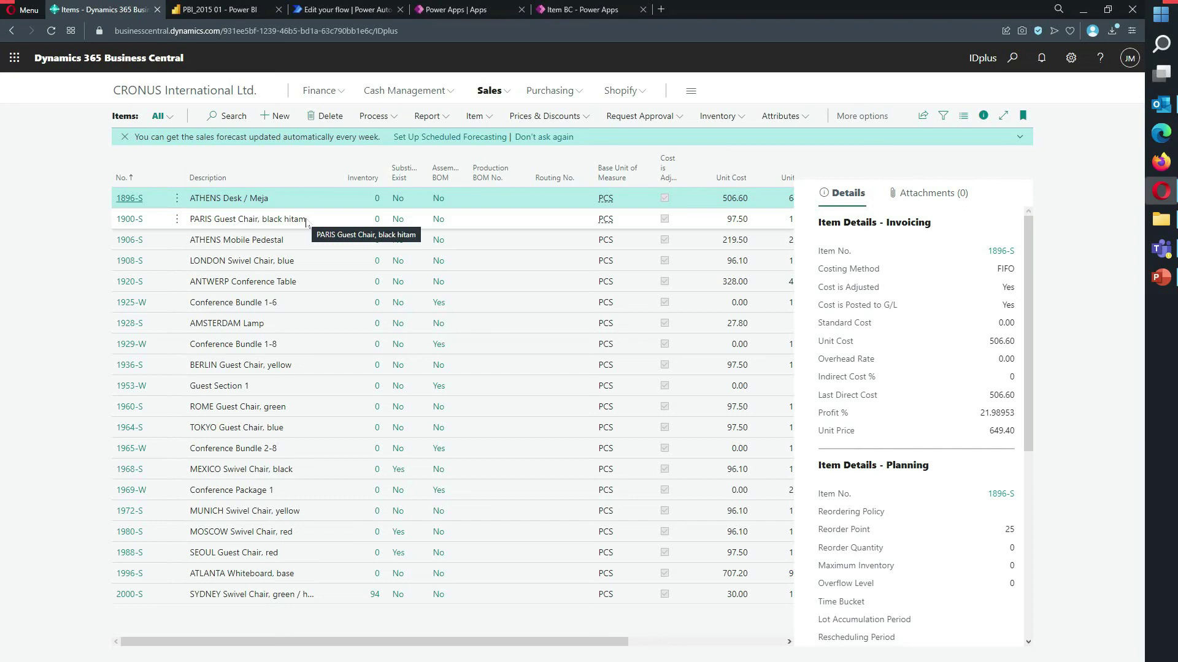
pyautogui.click(574, 9)
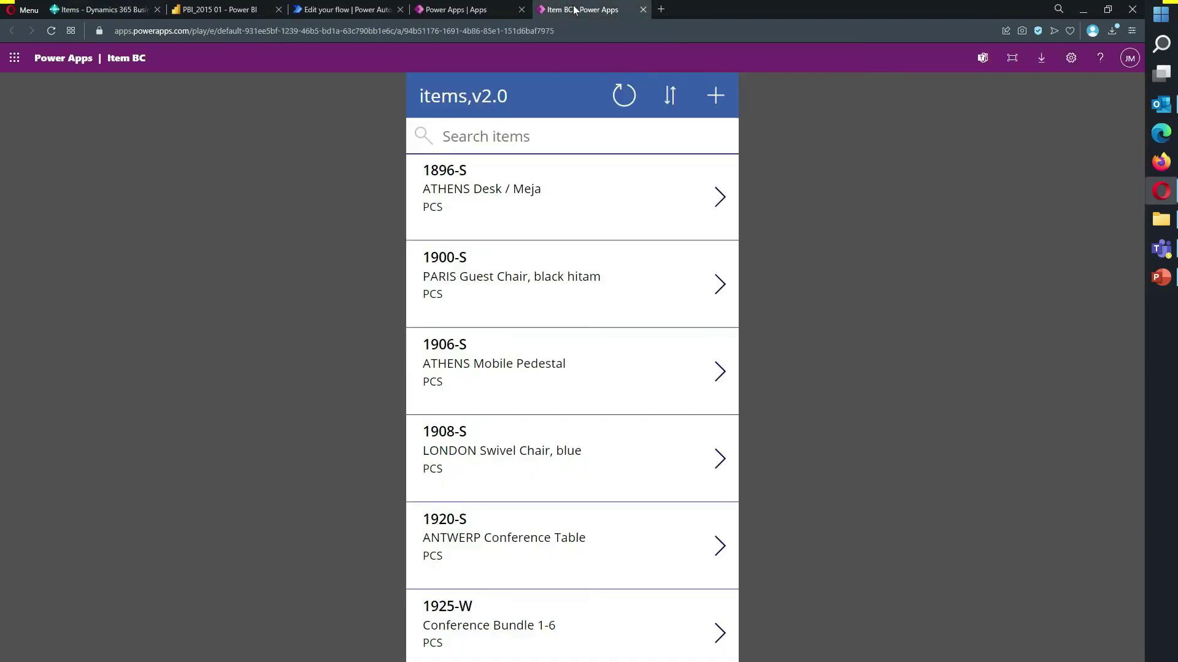